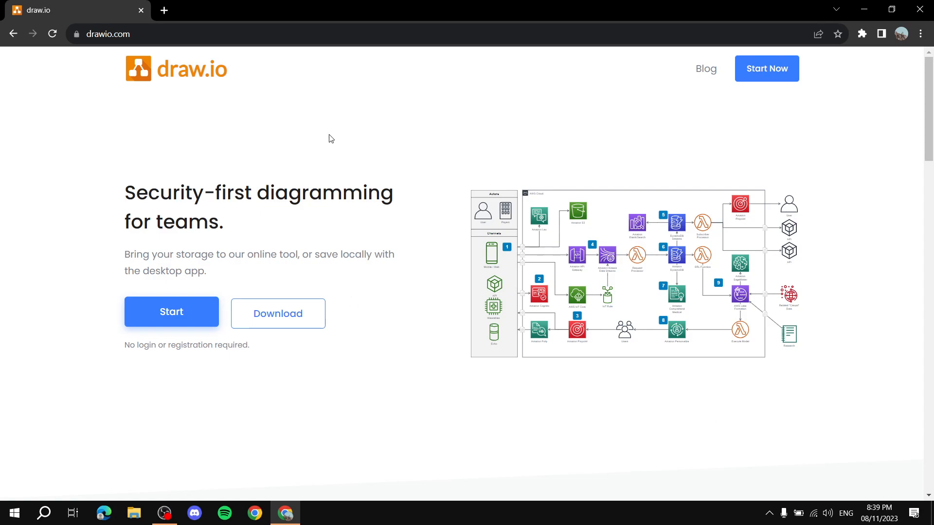
Go to the diagrams.net website in the browser.
left_click(164, 28)
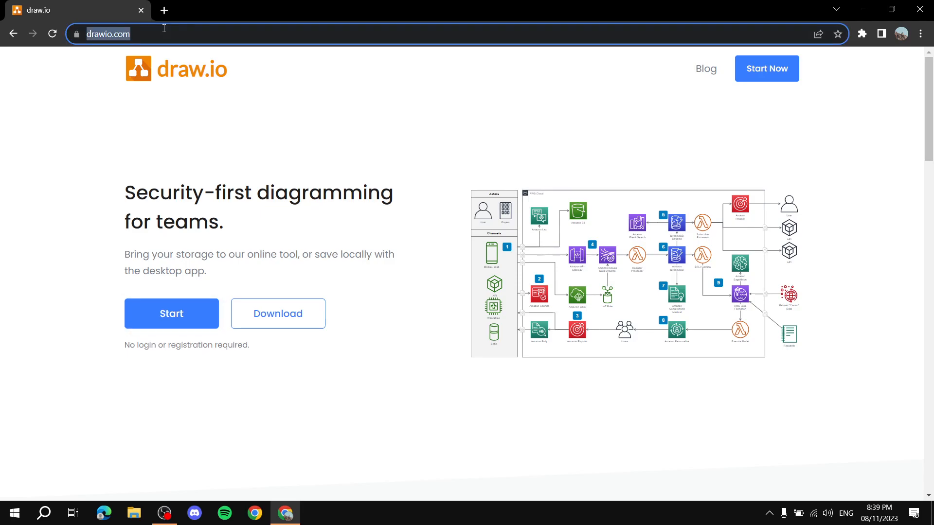
type("diagrams")
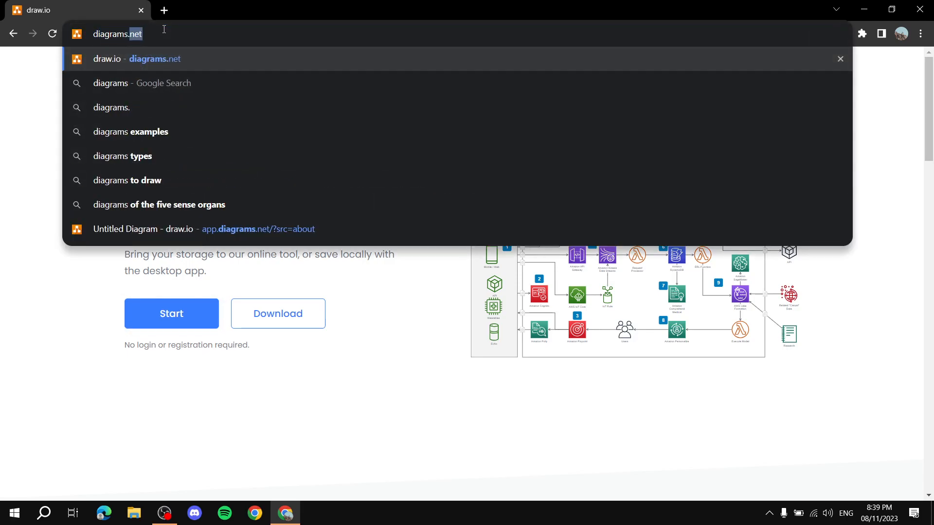
type(".net")
key("Return")
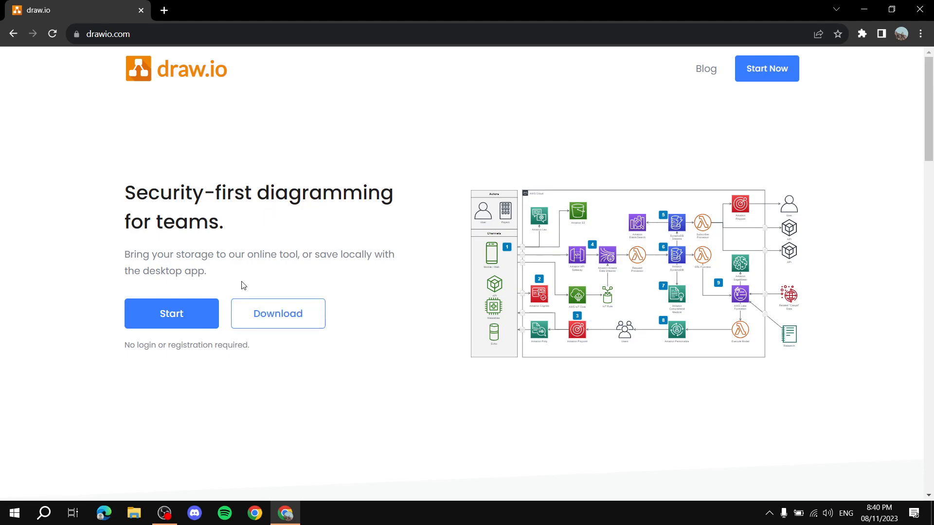
Start the online diagram editor from the website without logging in.
left_click_drag(126, 347, 261, 356)
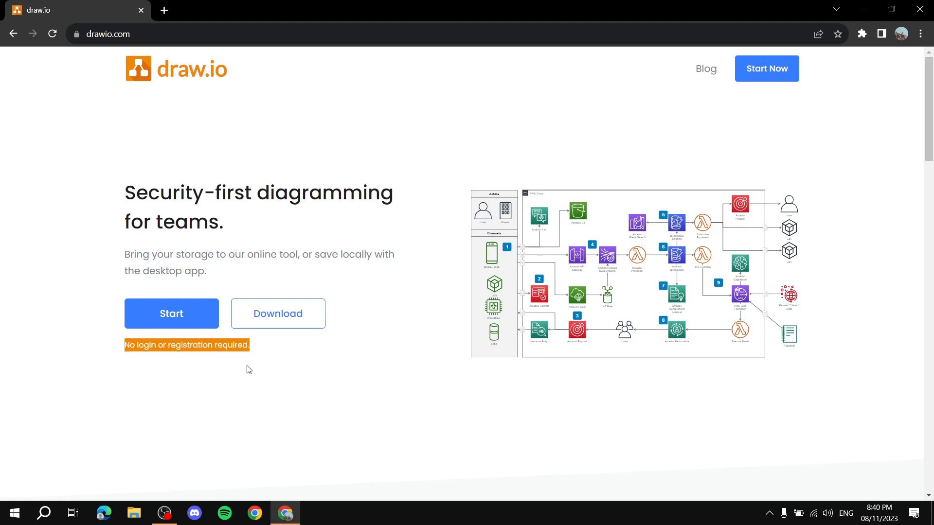
left_click(225, 360)
left_click(191, 314)
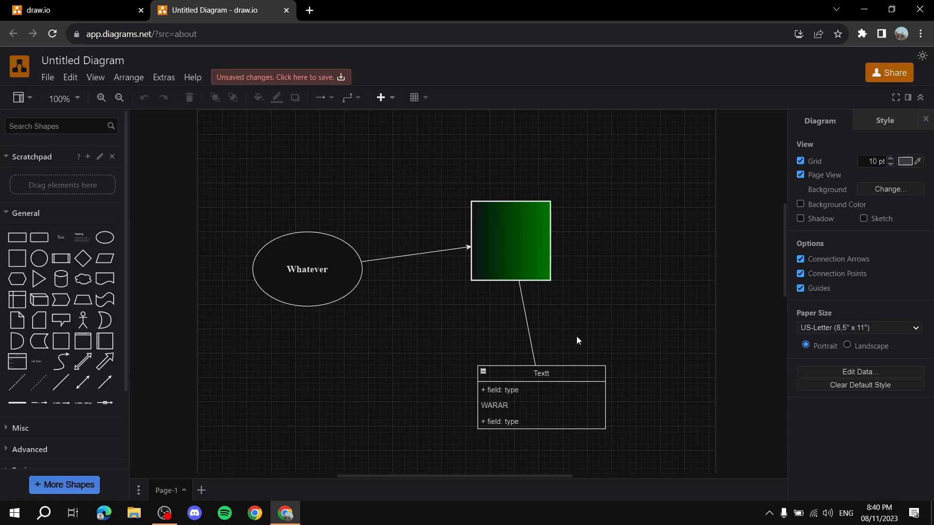
Delete all existing shapes and connectors from the page to empty the canvas.
left_click_drag(637, 439, 240, 162)
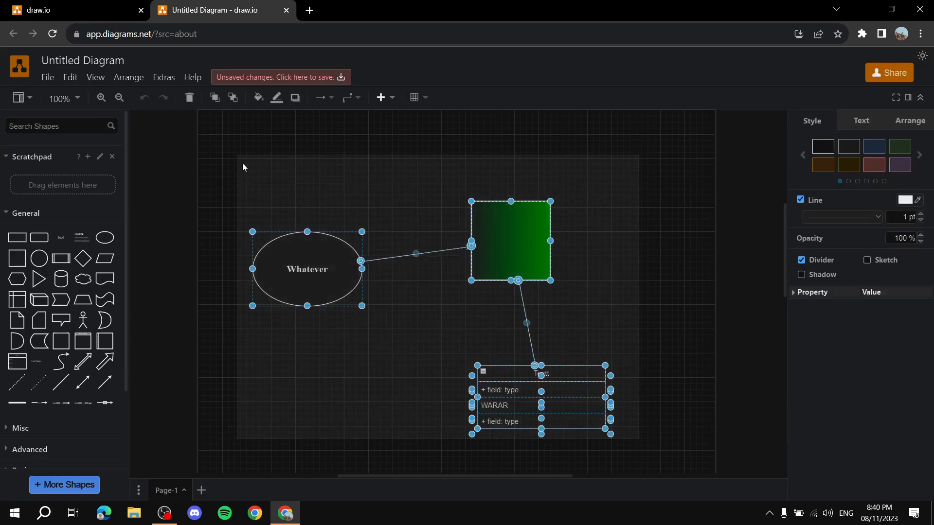
key("Delete")
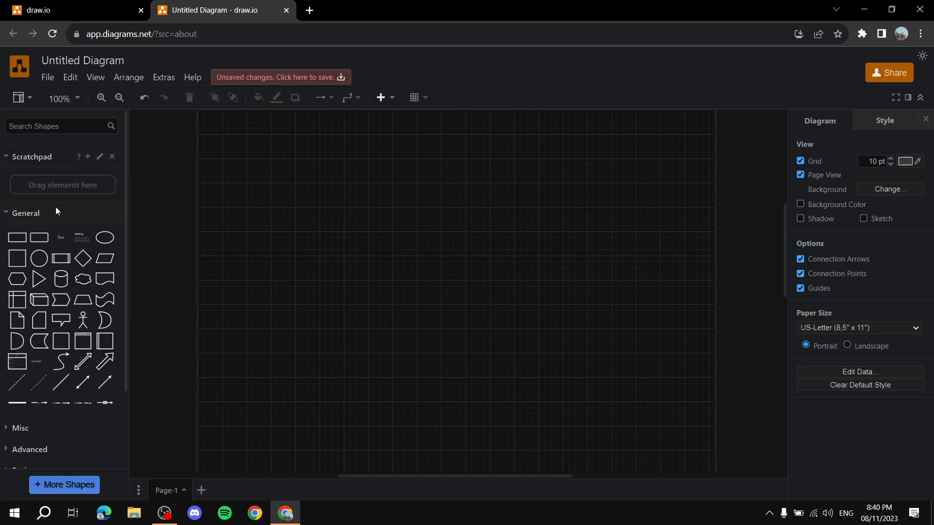
Examine the shapes offered in the General, Flowchart, UML and Basic libraries, finishing with the General library expanded.
mouse_move(64, 367)
mouse_move(84, 383)
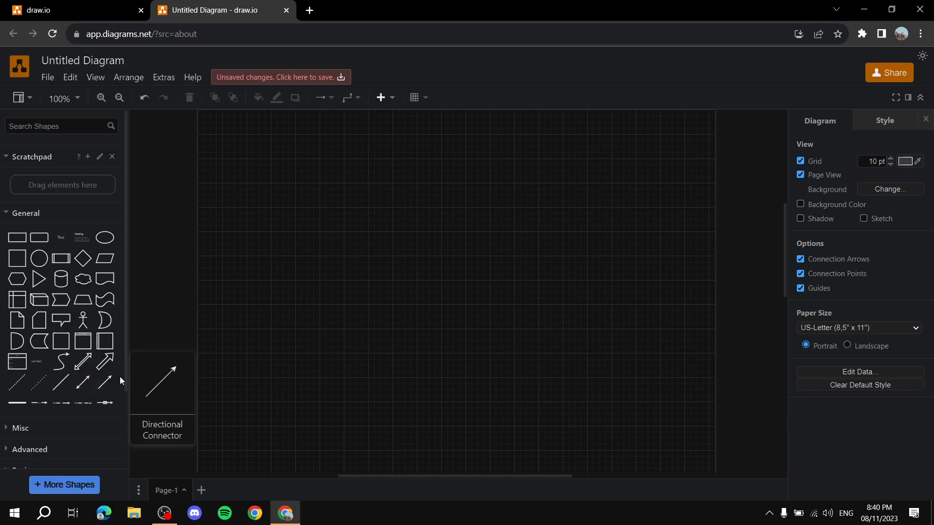
left_click(27, 205)
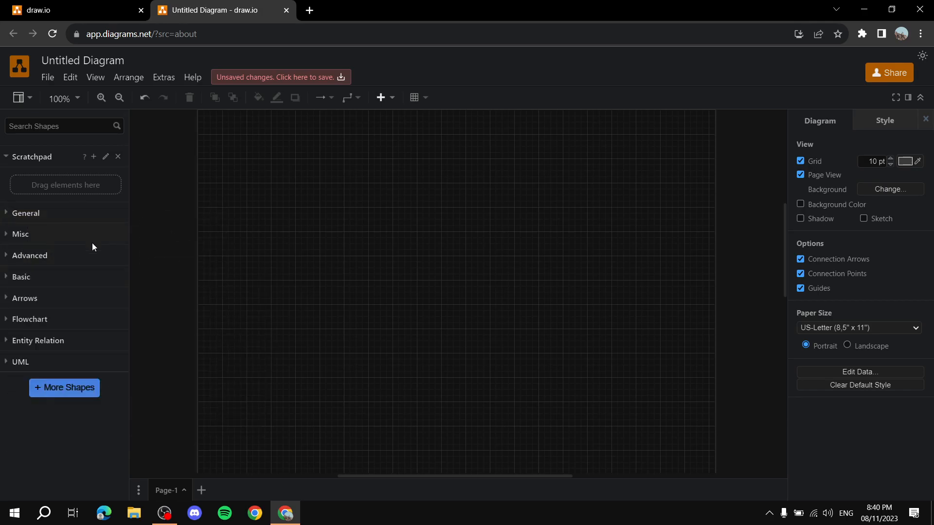
left_click(4, 322)
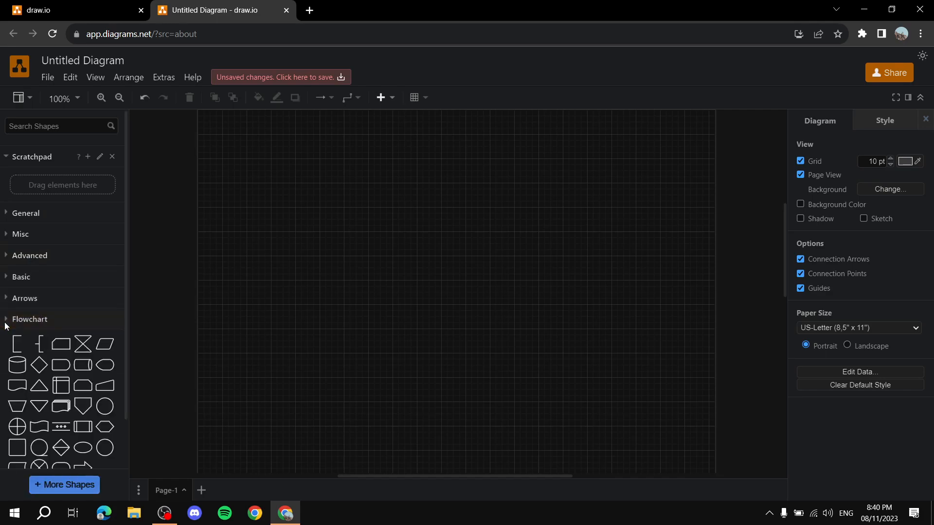
left_click(21, 317)
left_click(11, 363)
scroll(63, 360, "down", 2)
scroll(63, 359, "down", 1)
mouse_move(83, 266)
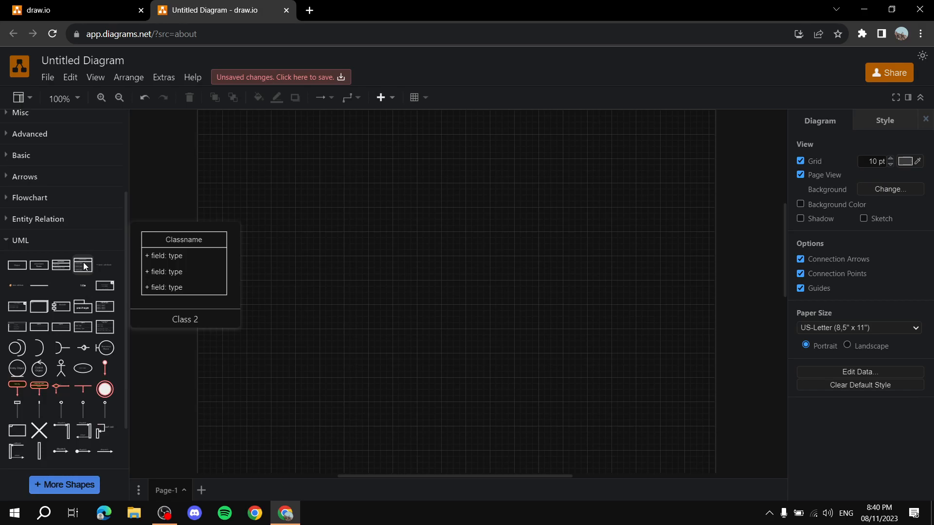
left_click(6, 240)
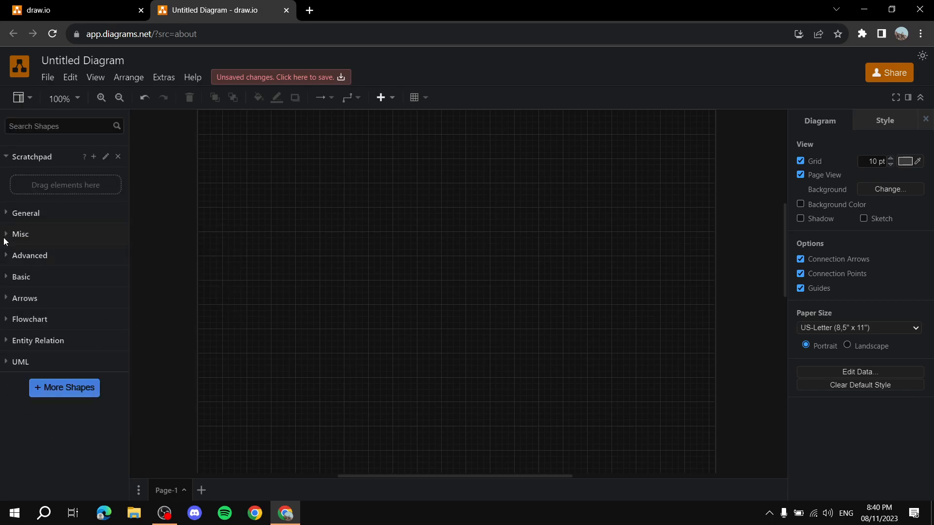
left_click(7, 278)
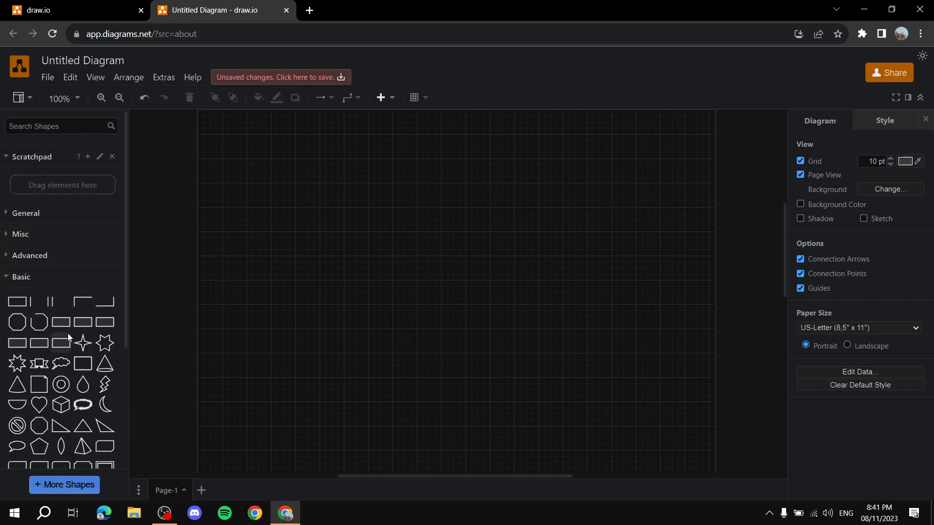
left_click(8, 276)
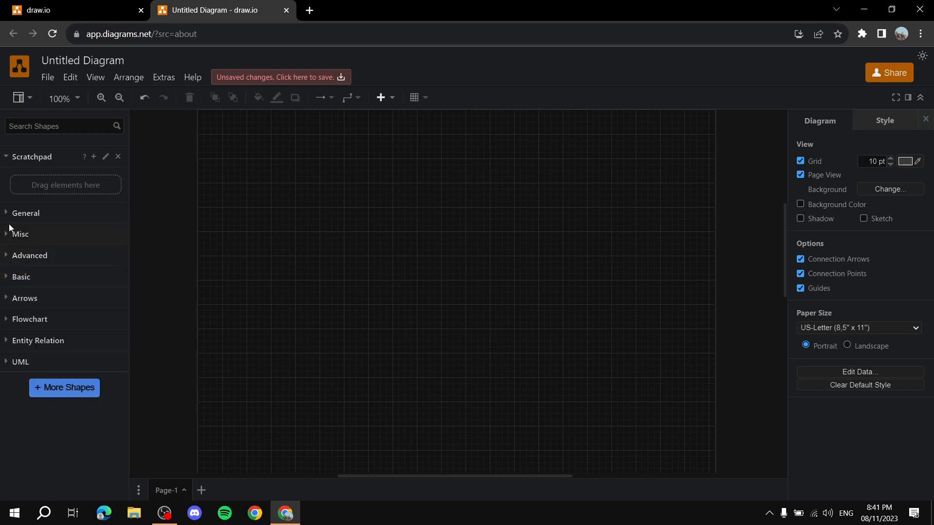
left_click(24, 213)
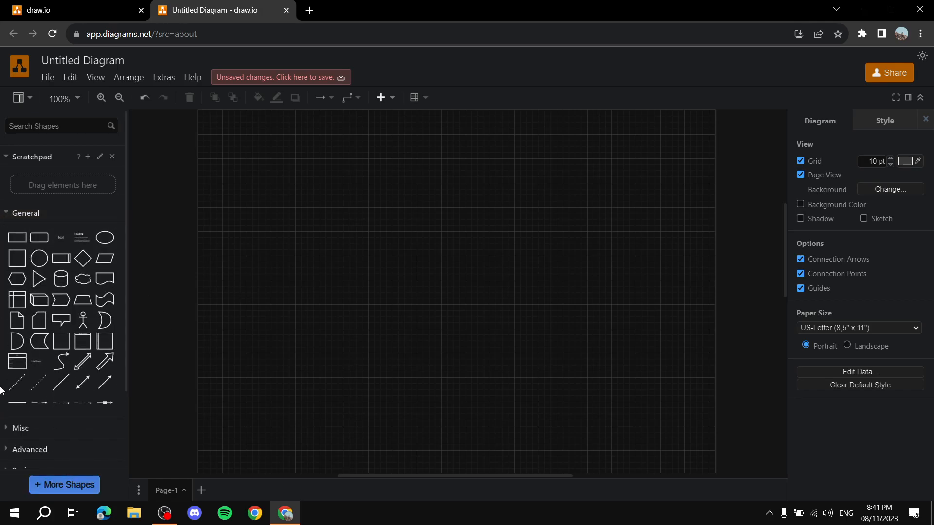
Turn the canvas grid off and back on.
scroll(104, 313, "down", 1)
scroll(88, 350, "up", 1)
scroll(509, 322, "up", 5)
scroll(564, 341, "down", 3)
scroll(339, 380, "down", 3)
left_click(801, 161)
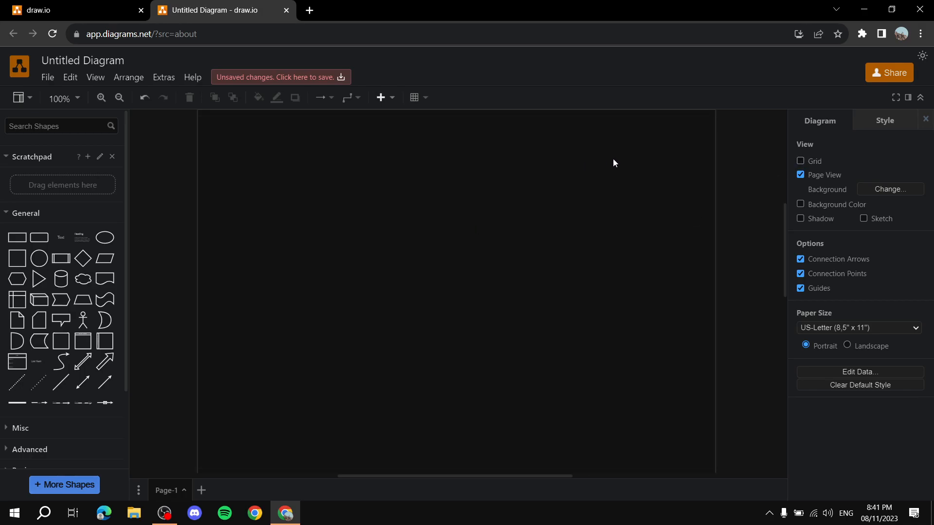
left_click(801, 161)
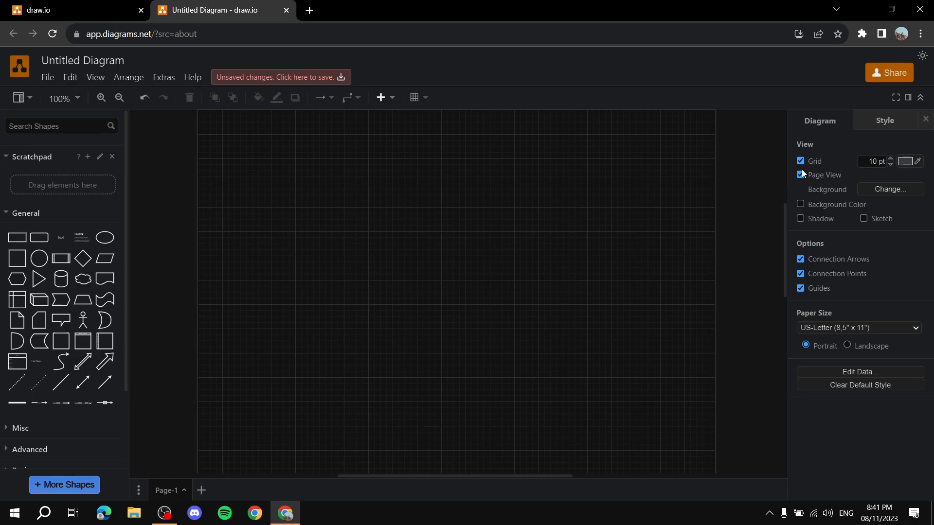
Change the paper size to A4 (210 mm x 297 mm) and set it back to US-Letter (8,5" x 11").
scroll(607, 178, "up", 6)
scroll(654, 312, "down", 12)
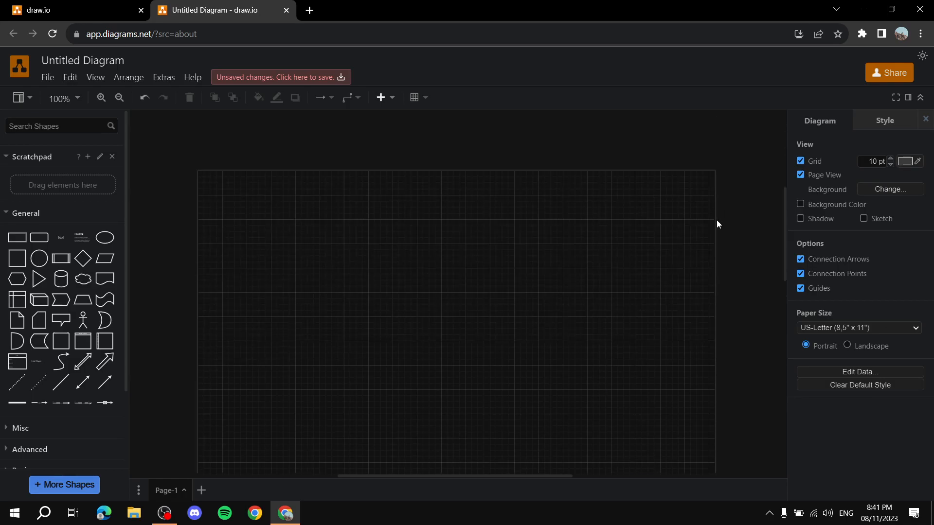
scroll(646, 310, "down", 5)
scroll(671, 288, "up", 6)
scroll(606, 258, "up", 1)
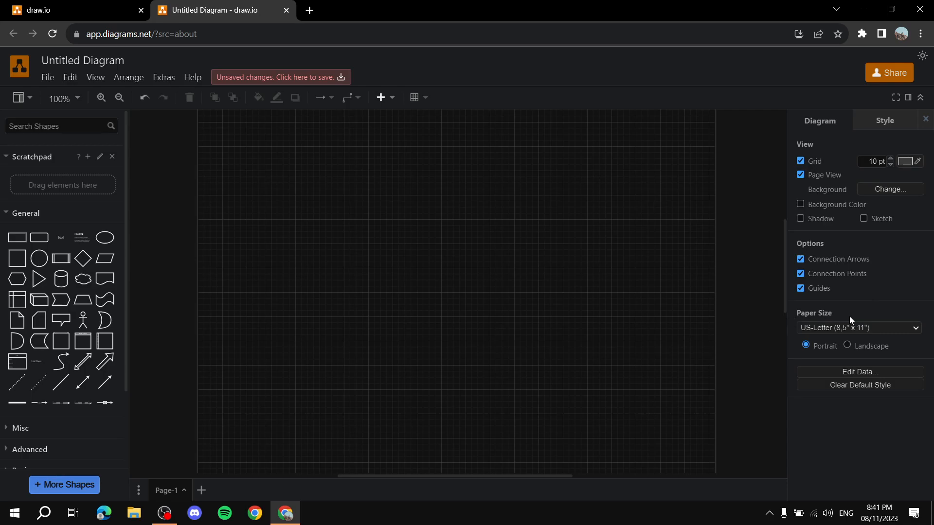
left_click(913, 328)
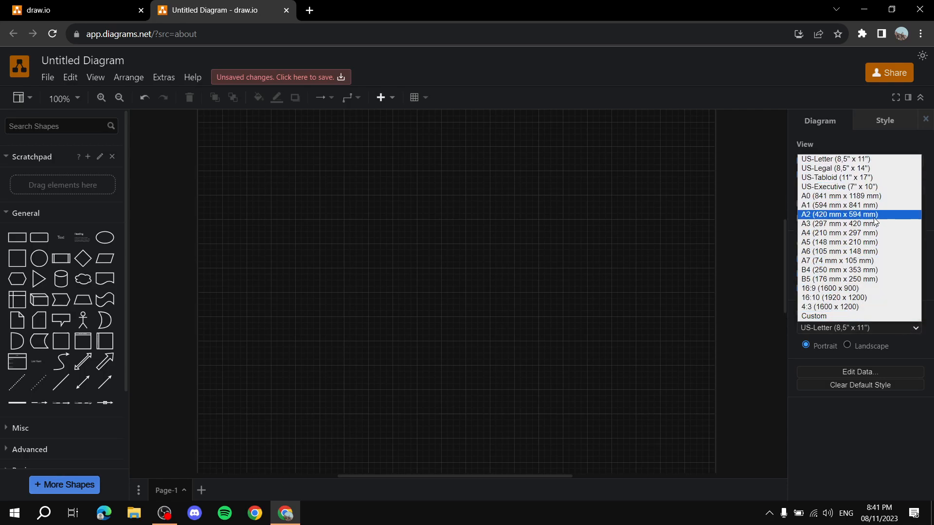
left_click(814, 236)
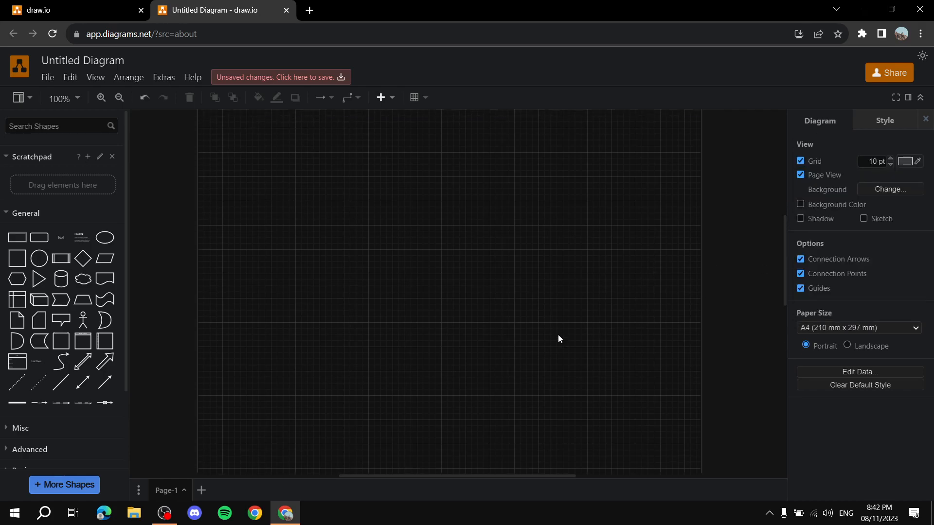
left_click(905, 329)
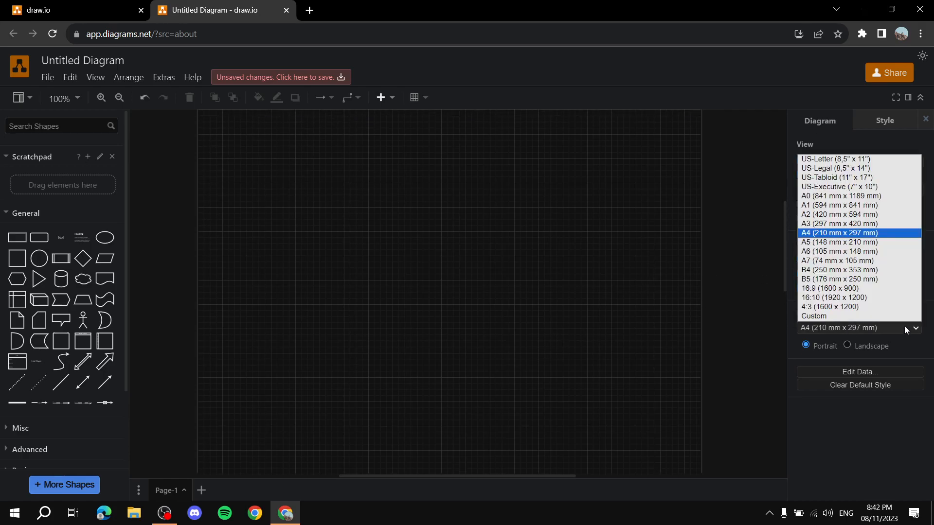
left_click(845, 159)
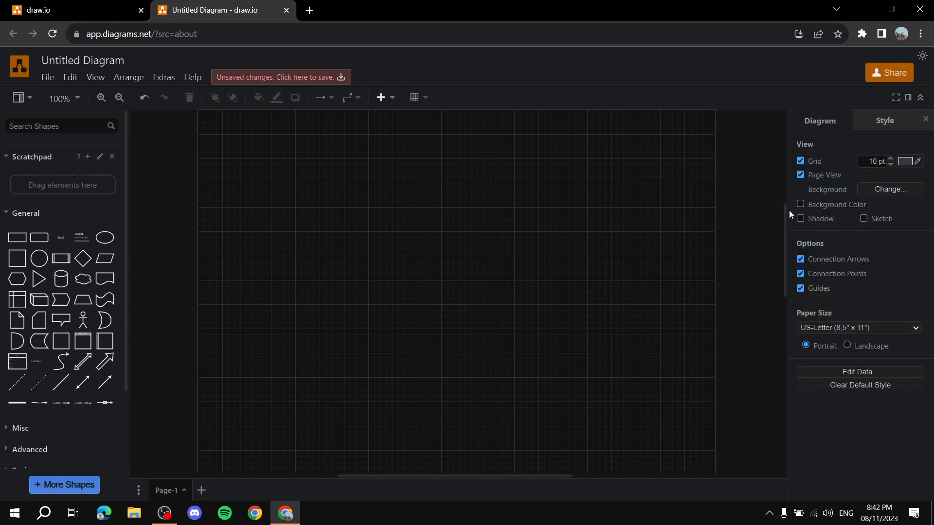
Turn Page View off and back on.
left_click(800, 176)
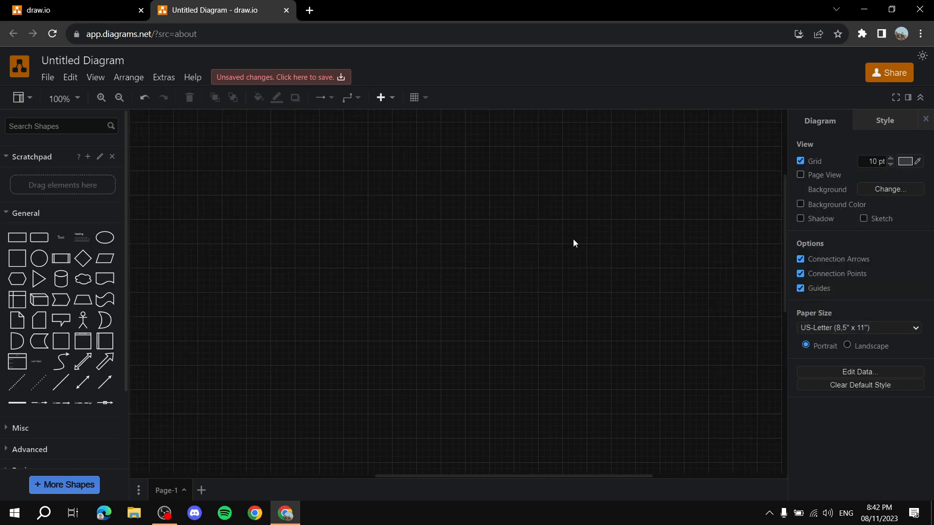
left_click(800, 175)
scroll(487, 195, "down", 1)
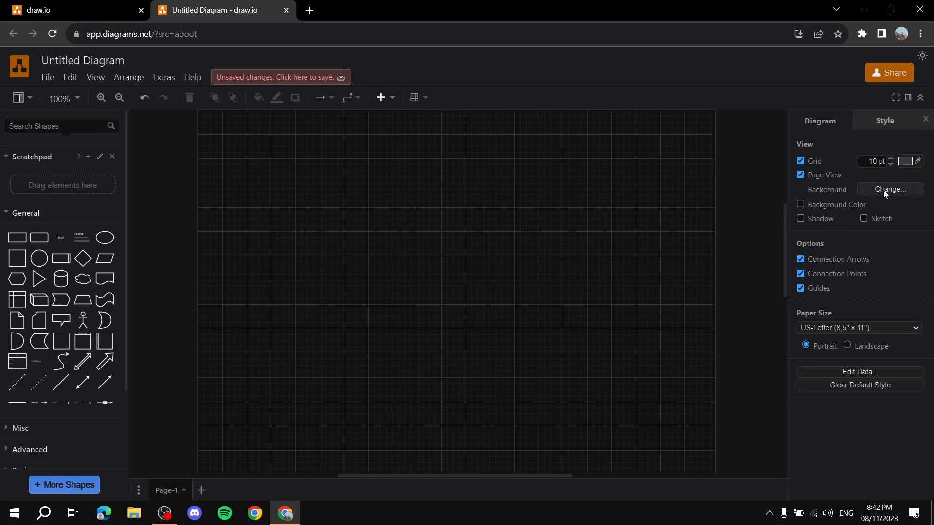
Apply a light grey background color to the page and remove it again.
left_click(800, 204)
left_click(905, 204)
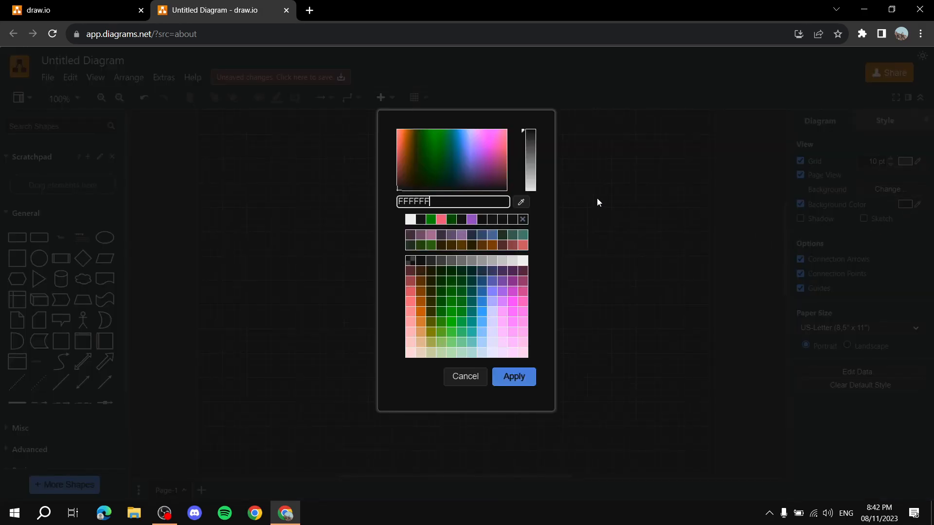
left_click(531, 181)
left_click(516, 375)
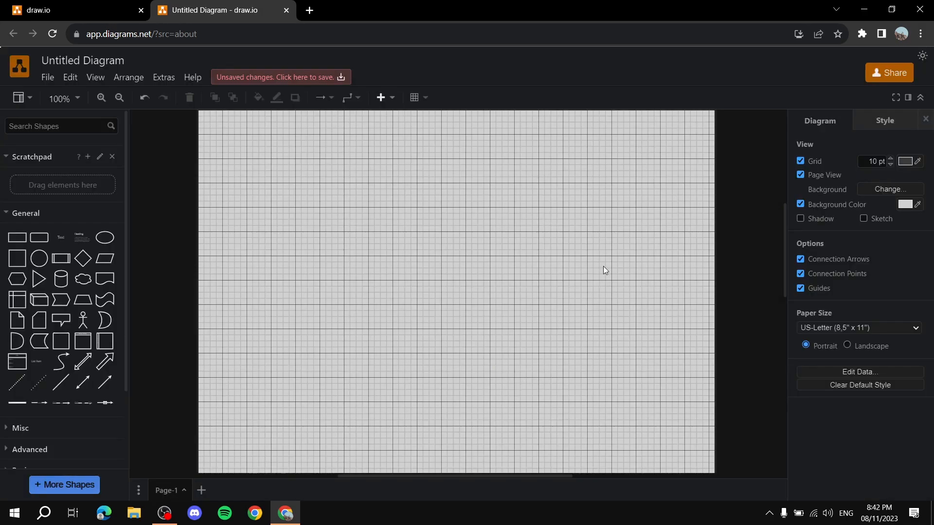
scroll(616, 268, "up", 4)
scroll(632, 243, "down", 4)
left_click(801, 202)
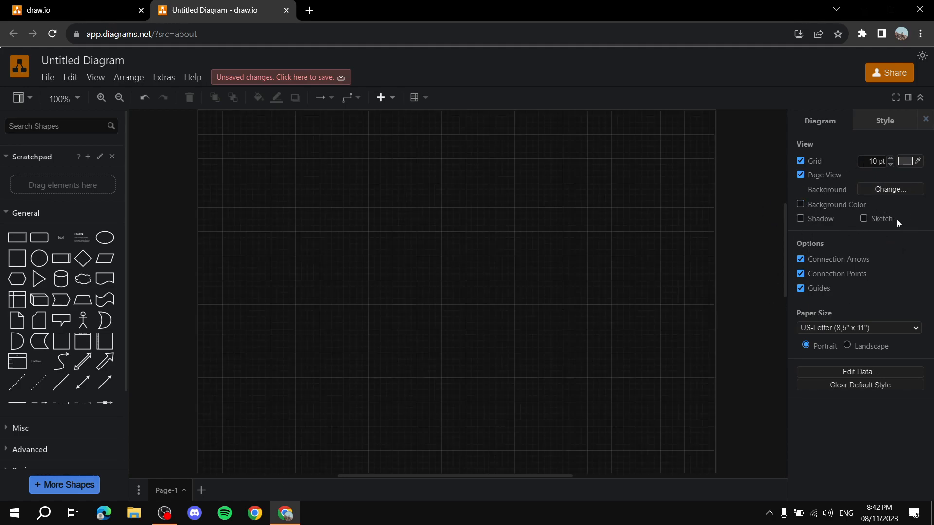
Add an ellipse from the General shapes to the upper left part of the page.
scroll(618, 279, "up", 3)
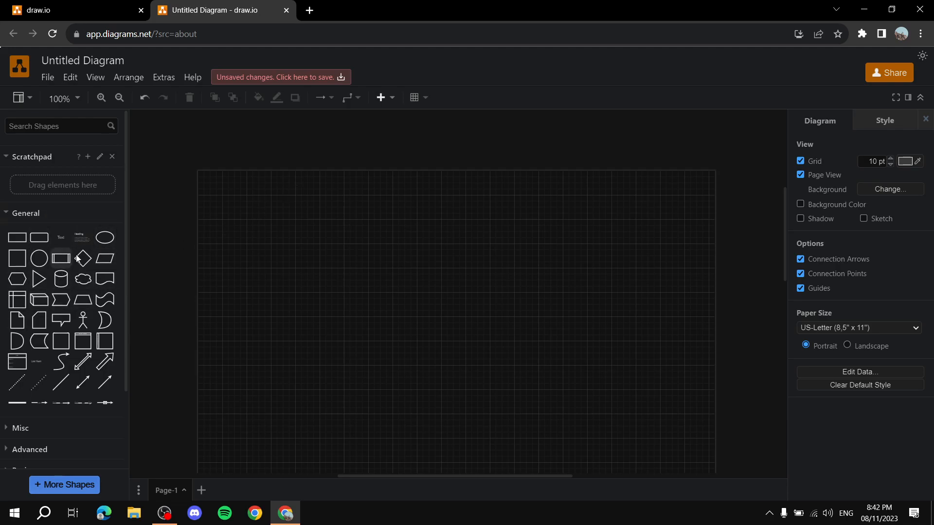
mouse_move(104, 238)
left_click_drag(104, 239, 316, 273)
scroll(351, 381, "down", 3)
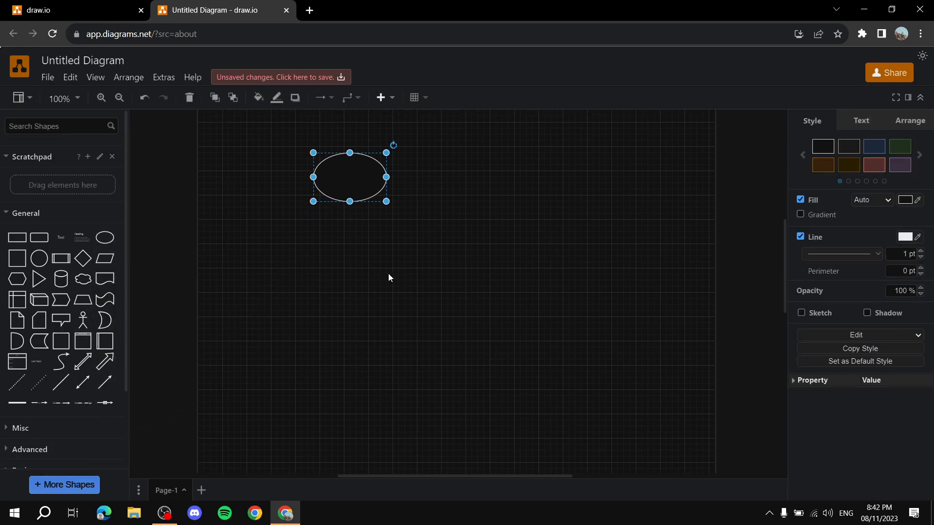
scroll(387, 282, "up", 1)
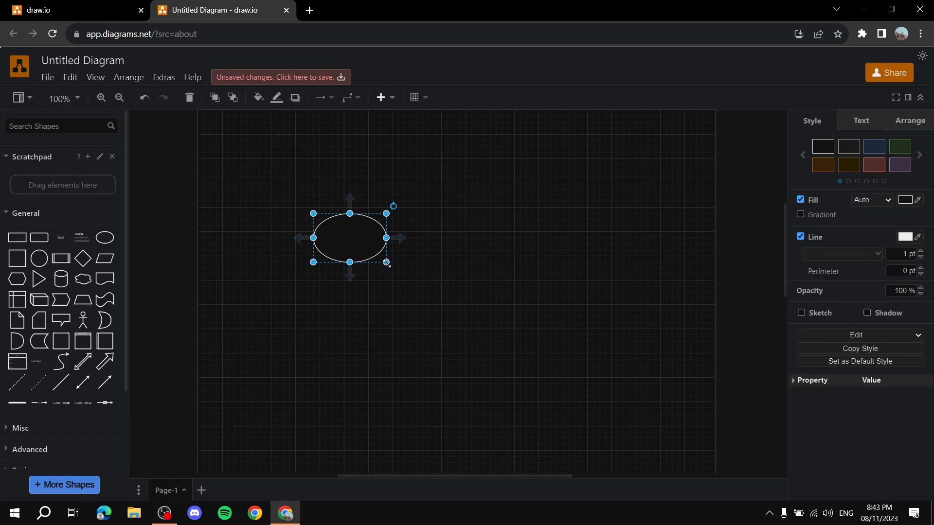
Enlarge the ellipse in both width and height, extending it toward its lower right.
left_click_drag(387, 263, 393, 292)
left_click_drag(392, 253, 423, 256)
left_click_drag(422, 293, 447, 317)
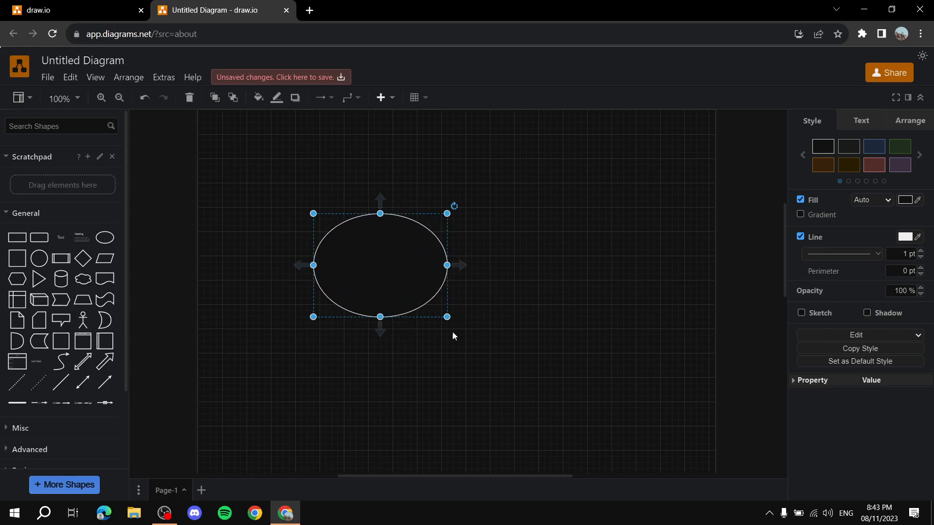
Shift the ellipse slightly down and to the left, and reduce its height and width.
mouse_move(383, 265)
left_mouse_down()
mouse_move(348, 254)
mouse_move(377, 261)
mouse_move(392, 252)
mouse_move(382, 268)
left_mouse_up()
mouse_move(441, 212)
left_mouse_down()
mouse_move(466, 257)
mouse_move(455, 302)
mouse_move(457, 252)
mouse_move(437, 222)
left_mouse_up()
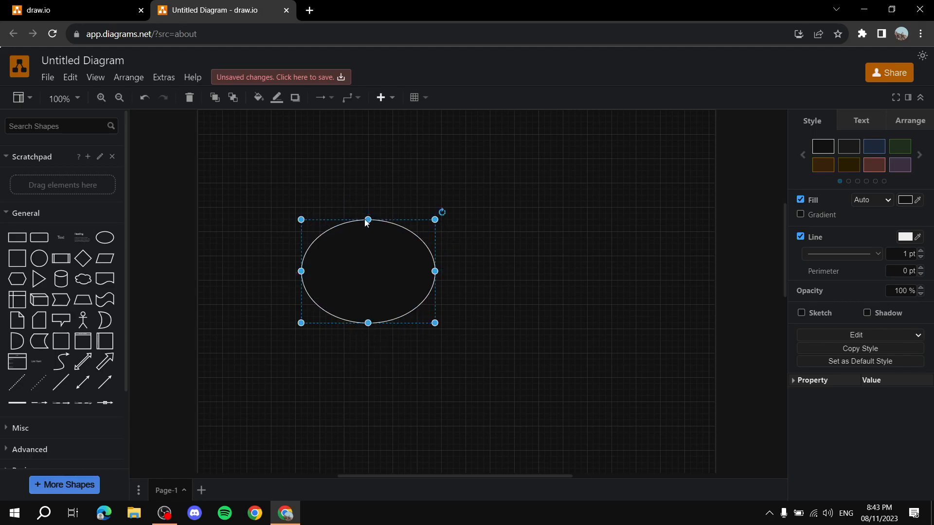
left_click_drag(374, 223, 370, 250)
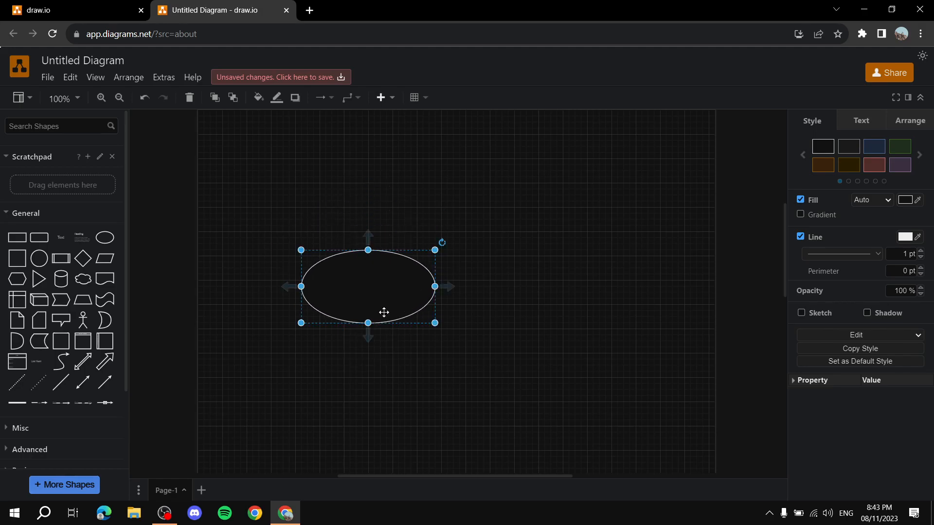
left_click_drag(434, 293, 416, 287)
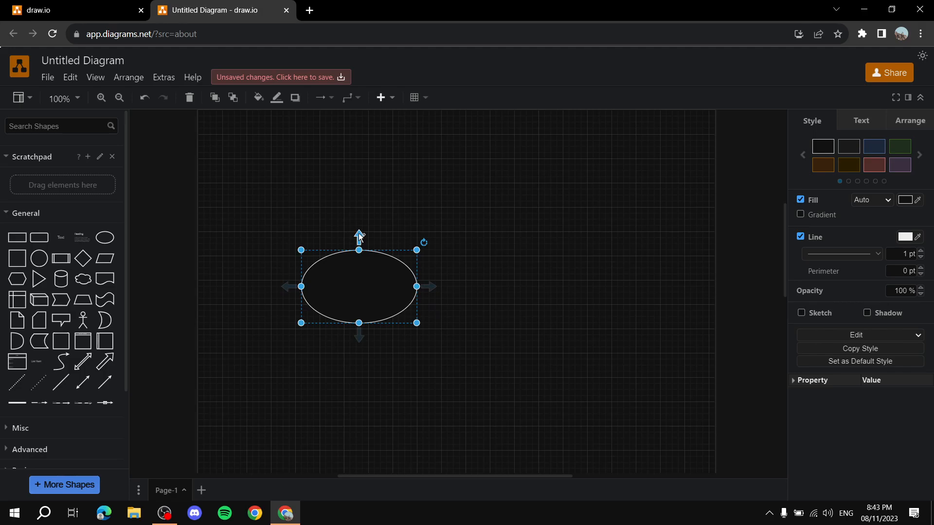
Extend the ellipse slightly upward and add two diamonds in a row to its right, each joined by a connector.
left_click_drag(359, 250, 359, 238)
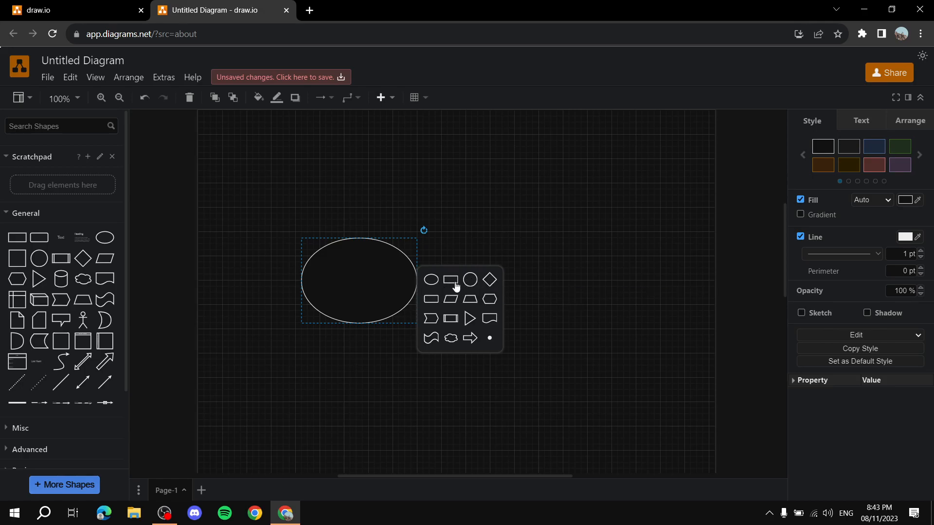
left_click(490, 280)
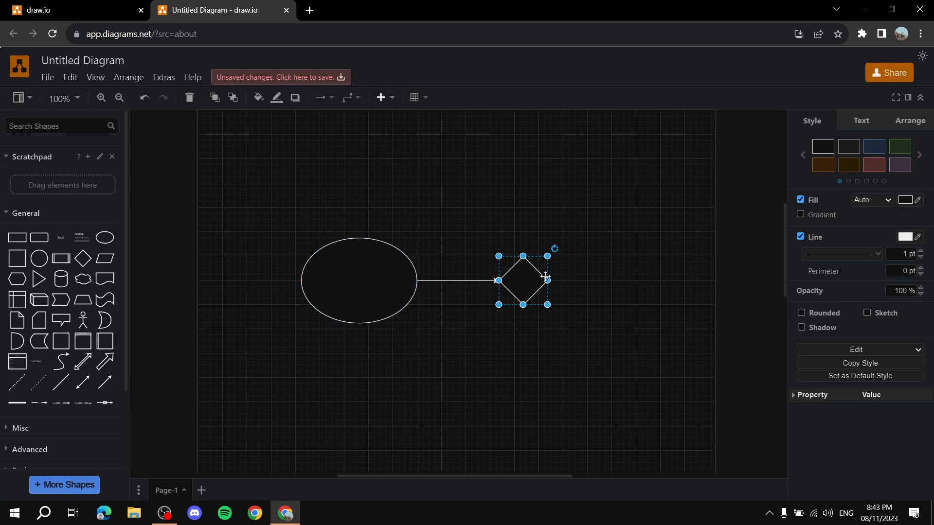
mouse_move(559, 284)
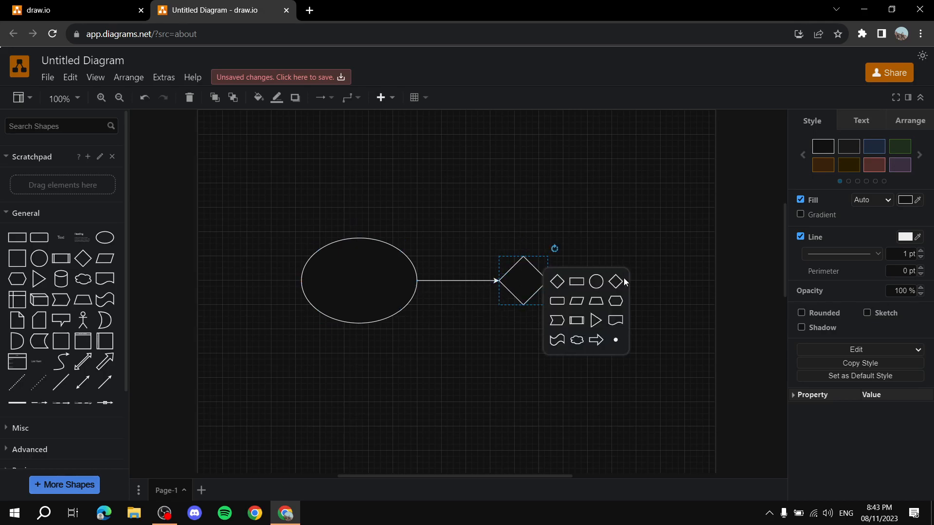
left_click(614, 281)
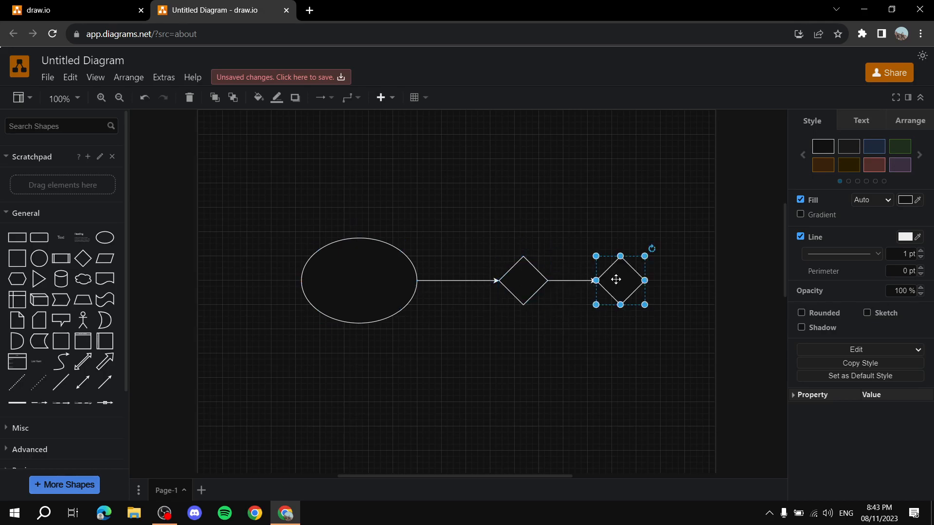
Delete both diamonds and the connectors, and move the ellipse up and right toward the middle of the page.
left_click_drag(645, 305, 431, 249)
key("Delete")
key("Delete")
left_click(470, 281)
key("Delete")
left_click_drag(369, 284, 457, 269)
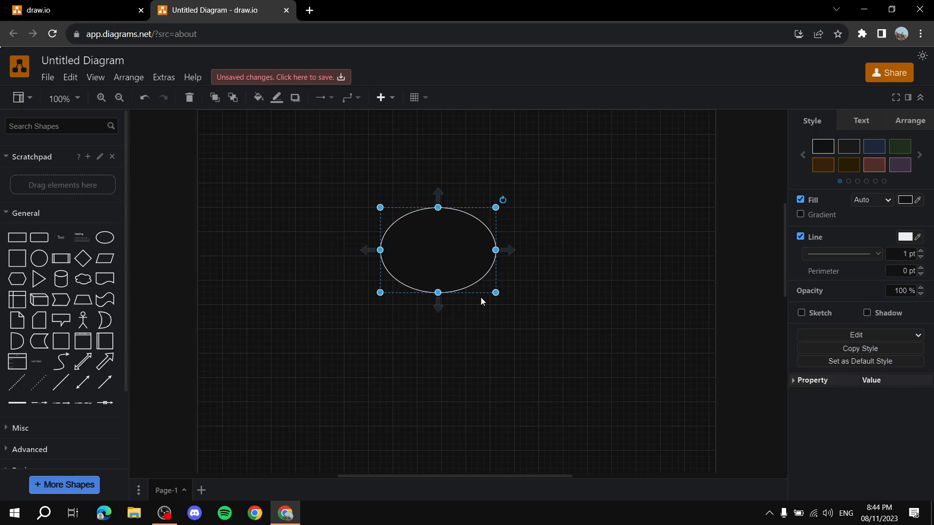
Try the red color preset on the ellipse, restore the default preset, and look through the second set of presets.
left_click(880, 166)
left_click(829, 148)
left_click(920, 155)
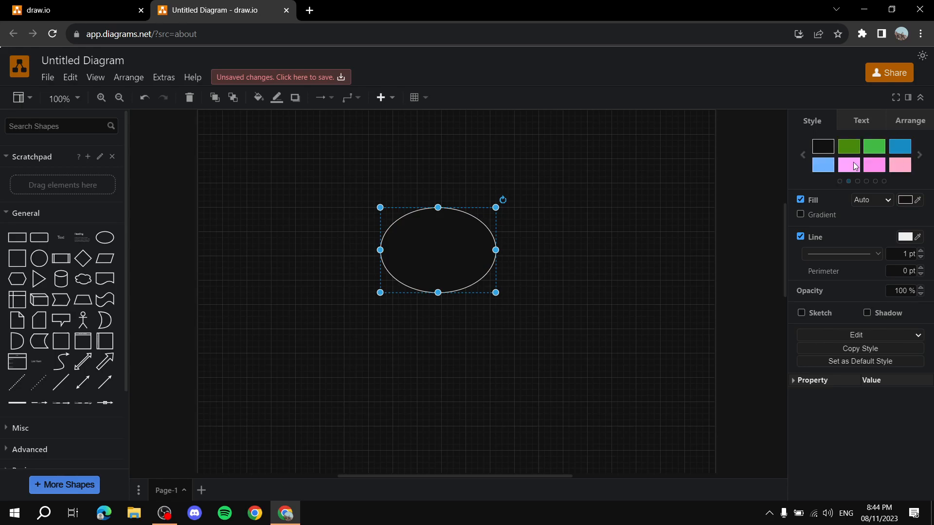
left_click(803, 155)
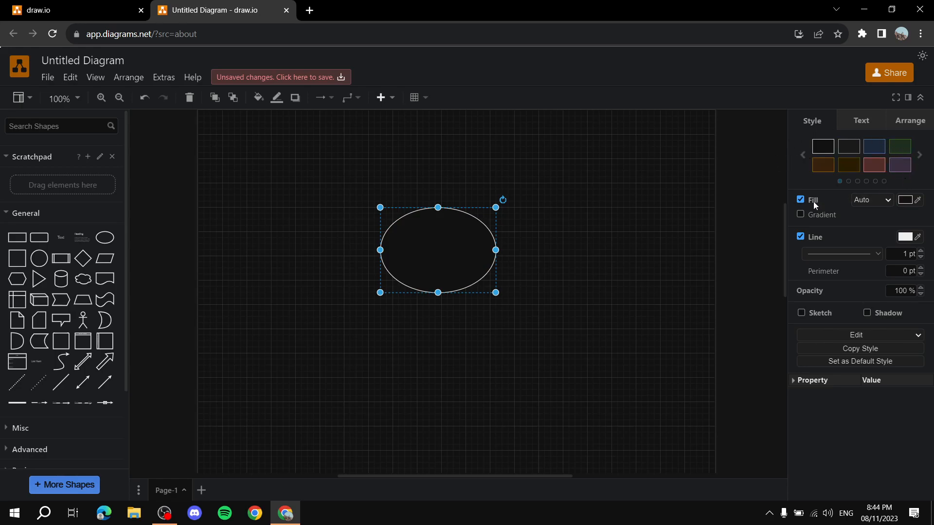
Set the ellipse's fill to a custom green color.
left_click(906, 200)
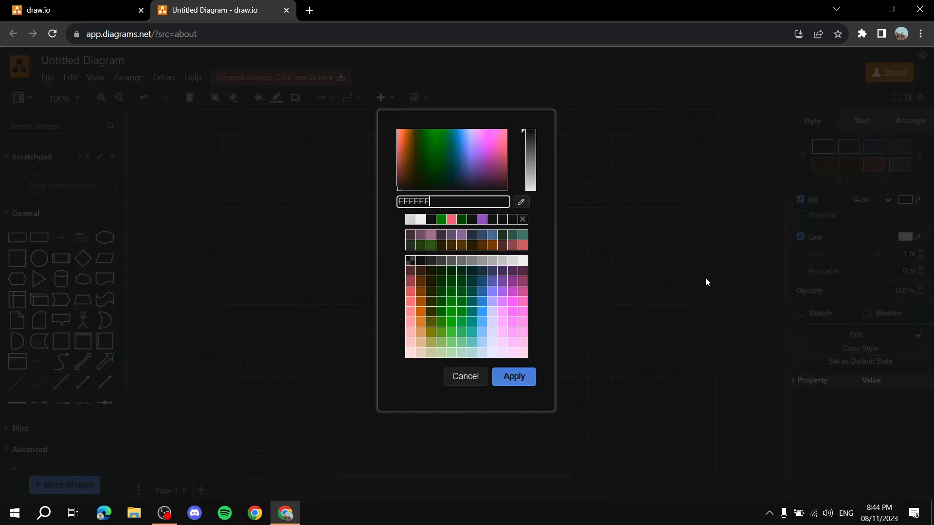
left_click_drag(482, 171, 434, 135)
left_click(513, 382)
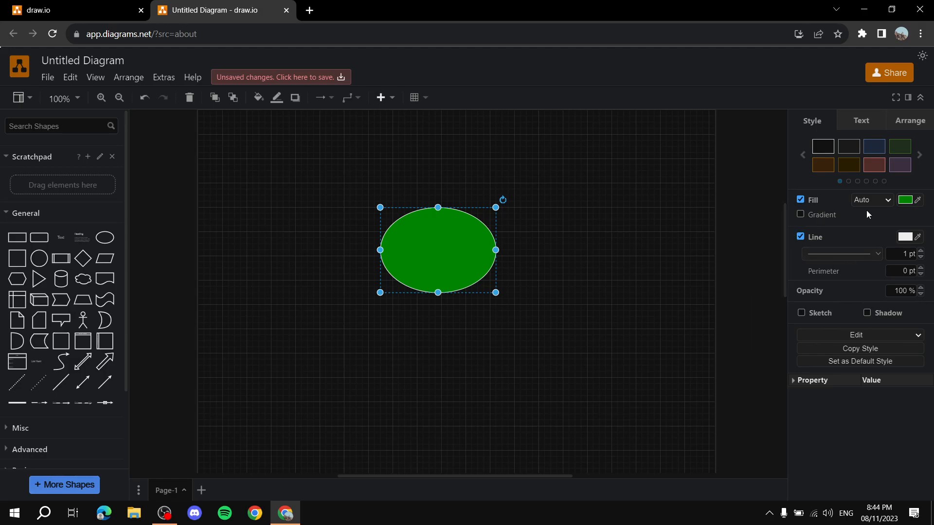
Add a gradient to the ellipse's green fill, with black as the gradient color and West as the direction.
left_click(801, 216)
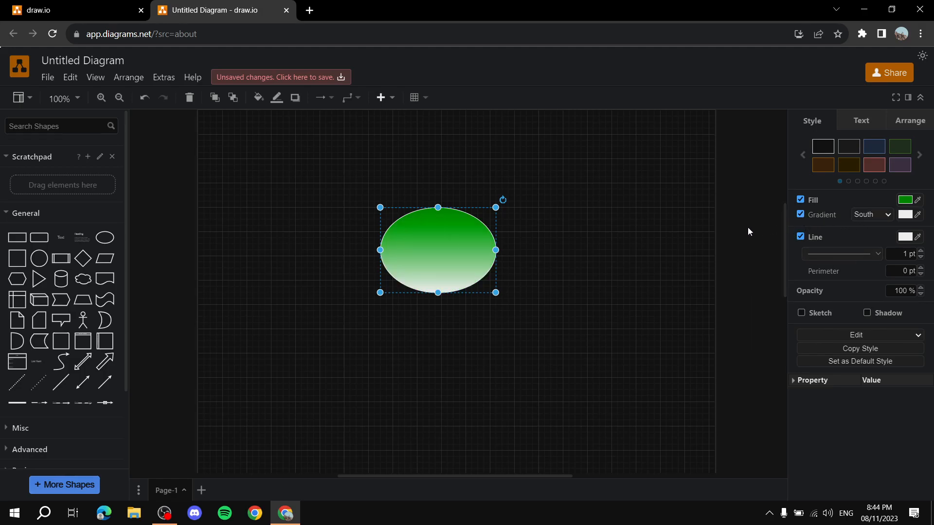
left_click(905, 215)
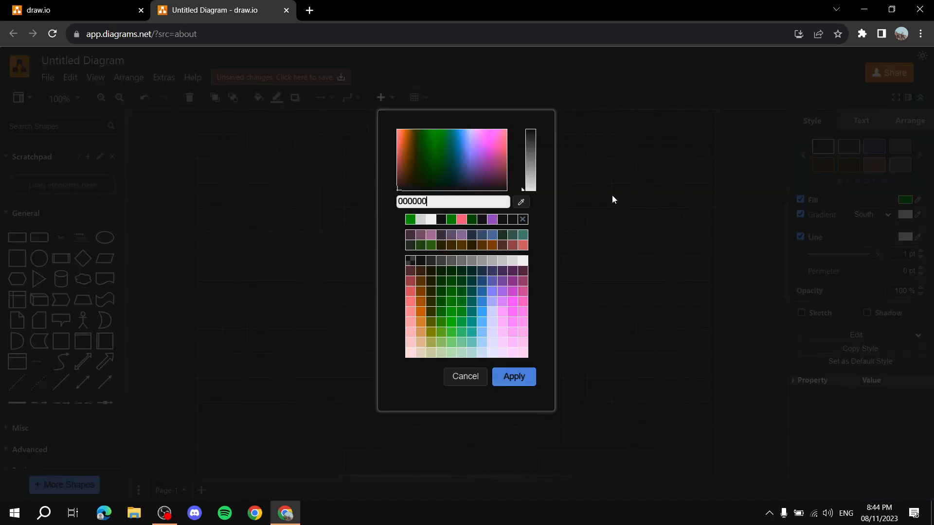
left_click(442, 189)
left_click(513, 382)
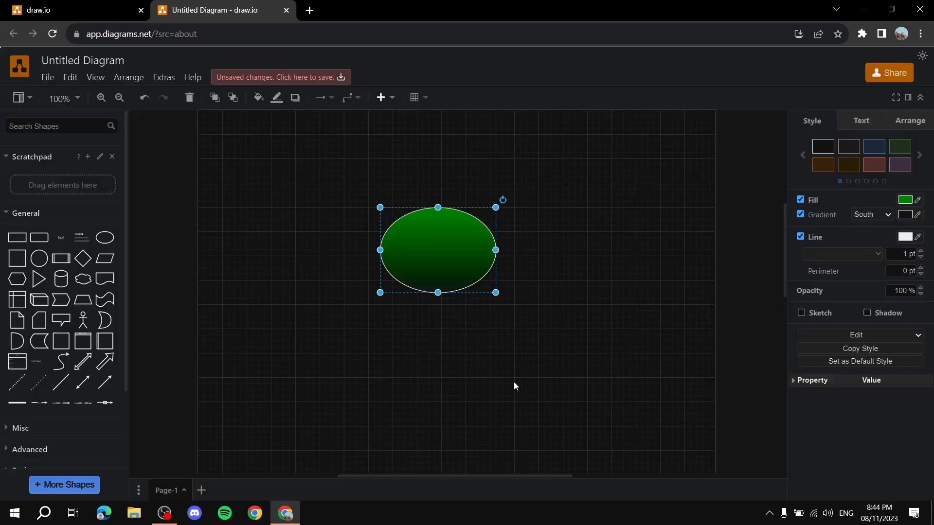
left_click(870, 215)
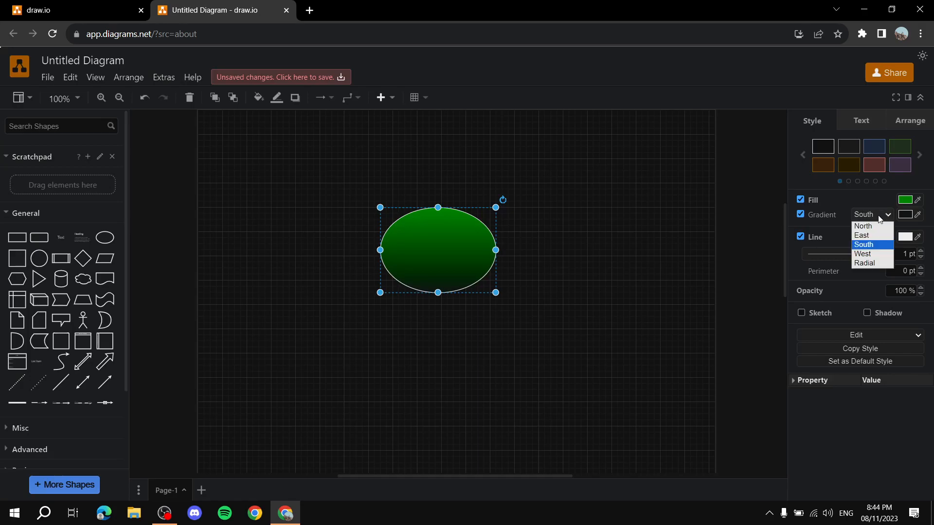
left_click(871, 254)
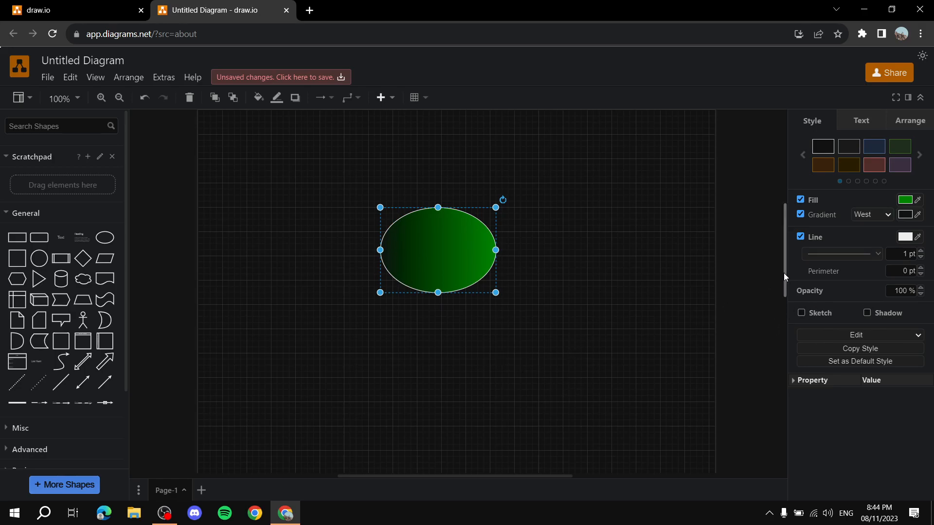
Turn off the ellipse's outline to view it without a border, and turn the outline back on.
left_click(803, 238)
left_click(447, 346)
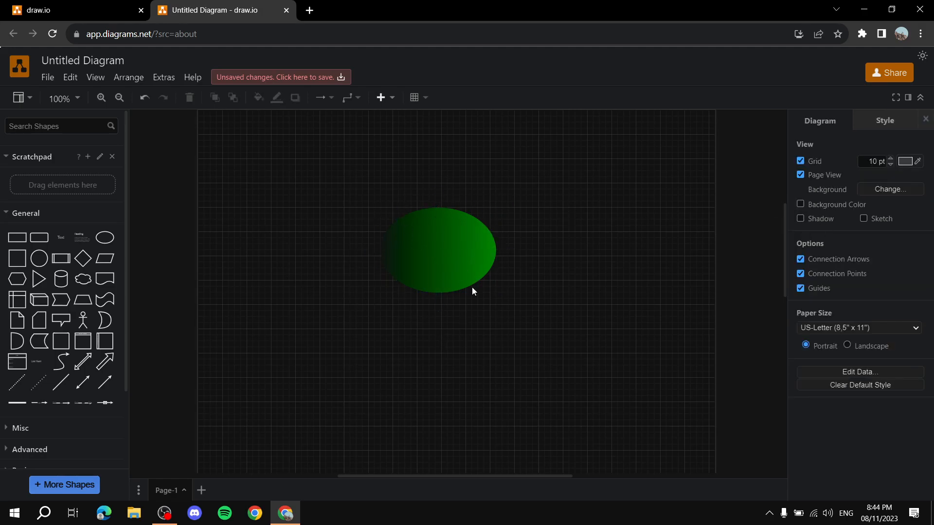
left_click(442, 257)
left_click(801, 237)
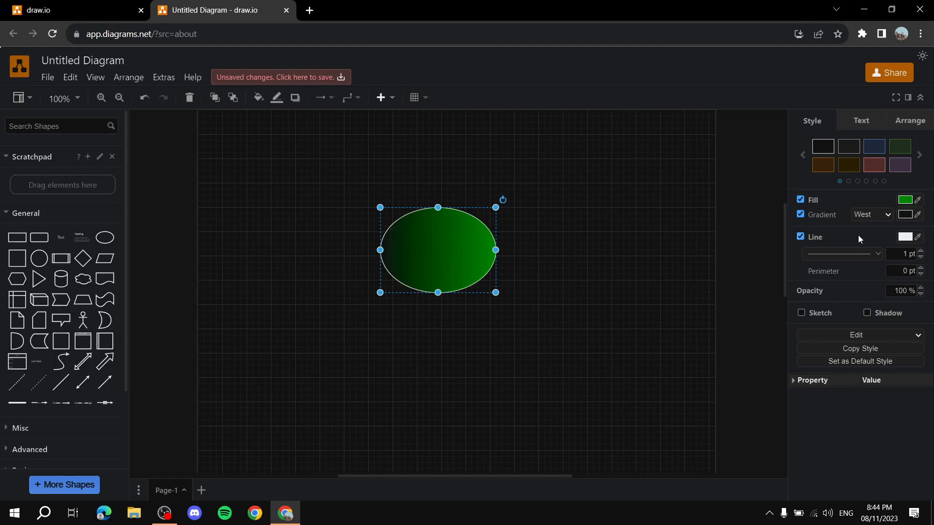
Try a different line pattern and a thicker outline on the ellipse, and restore the solid 1 pt line.
left_click(879, 253)
left_click(844, 286)
left_click(921, 251)
left_click(921, 251)
left_click(921, 251)
left_click(857, 255)
left_click(844, 271)
left_click(921, 258)
left_click(921, 258)
left_click(921, 257)
Remove the ellipse's gradient and replace the green fill with the default black preset style.
left_click(800, 214)
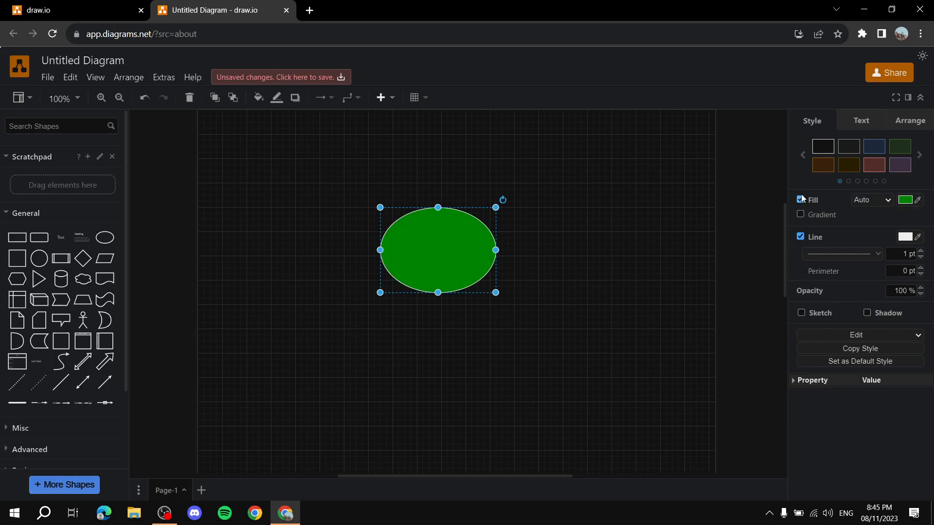
left_click(822, 146)
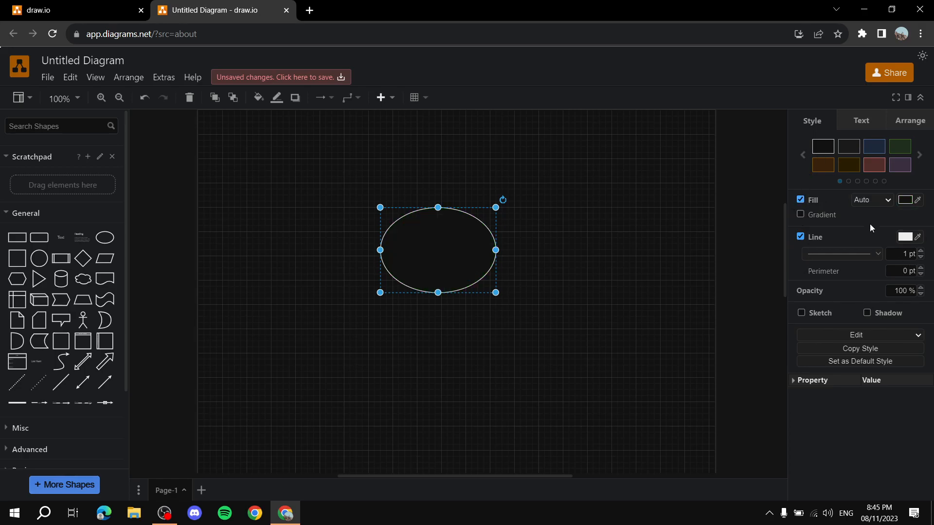
Toggle the ellipse's fill off and on to compare the unfilled and filled looks, leaving the fill on.
left_click(800, 200)
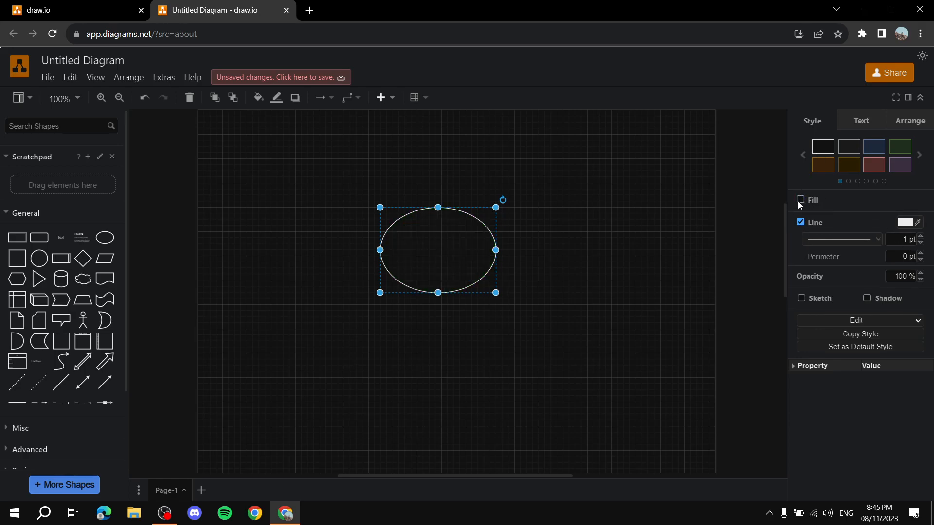
left_click(800, 201)
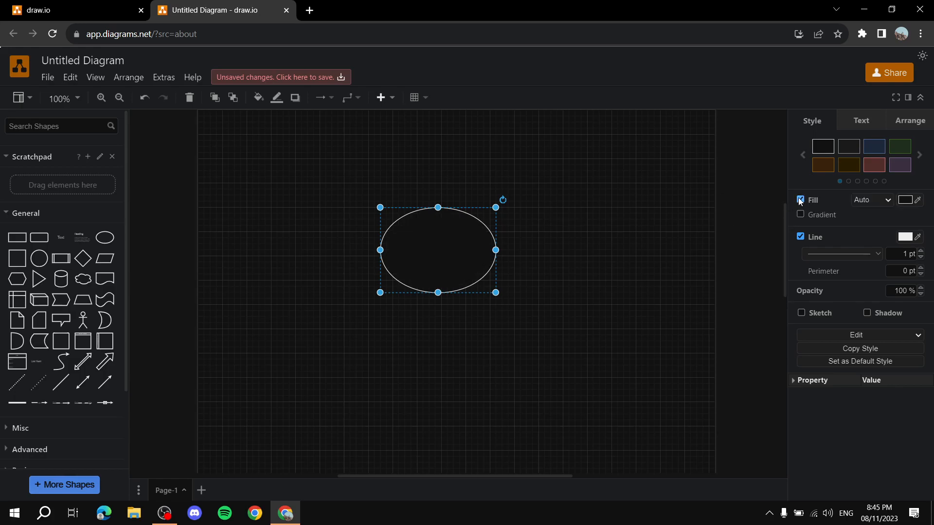
left_click(800, 200)
left_click(801, 200)
Move the ellipse to the upper left part of the page and keep it selected.
left_click_drag(467, 255, 377, 233)
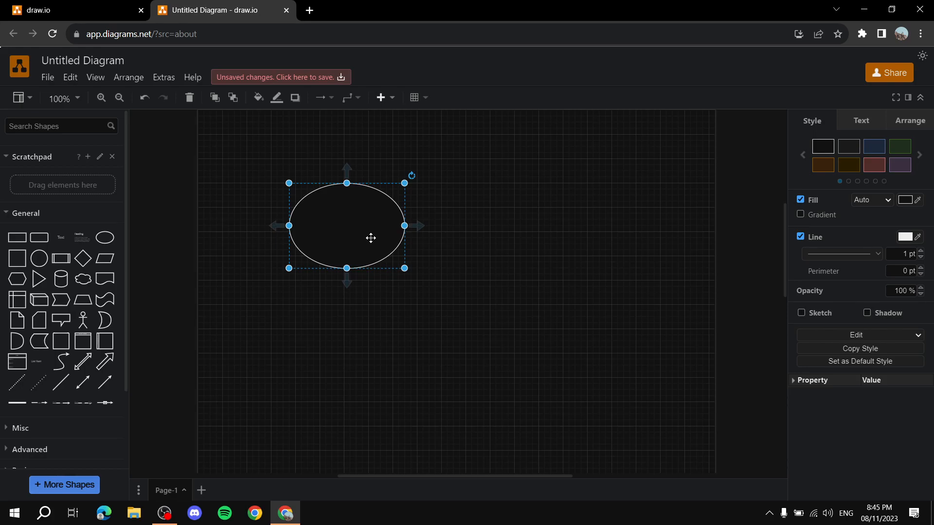
left_click(385, 339)
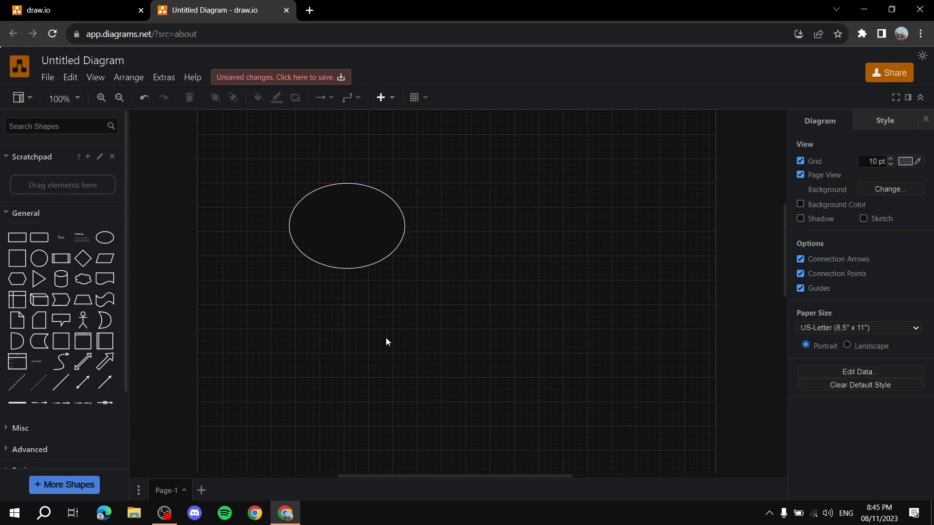
left_click(345, 233)
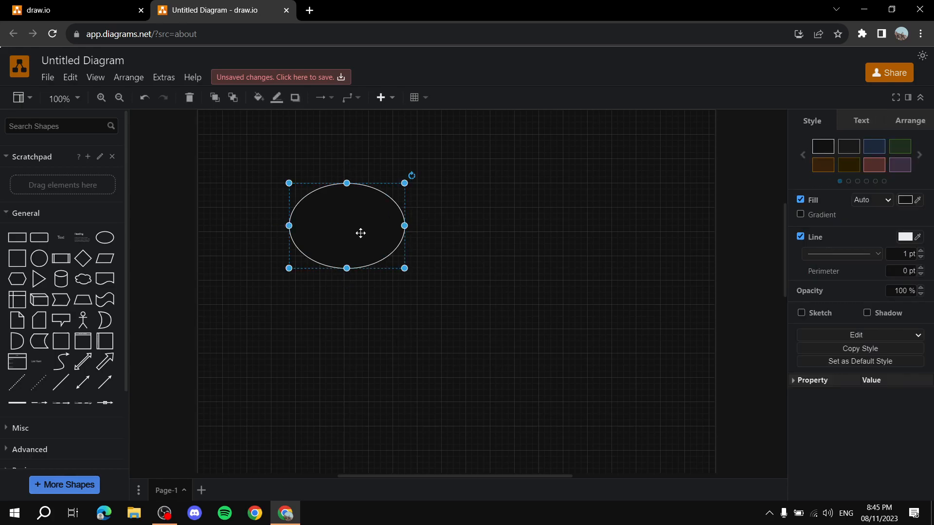
Label the ellipse with the text "Whatever".
double_click(352, 224)
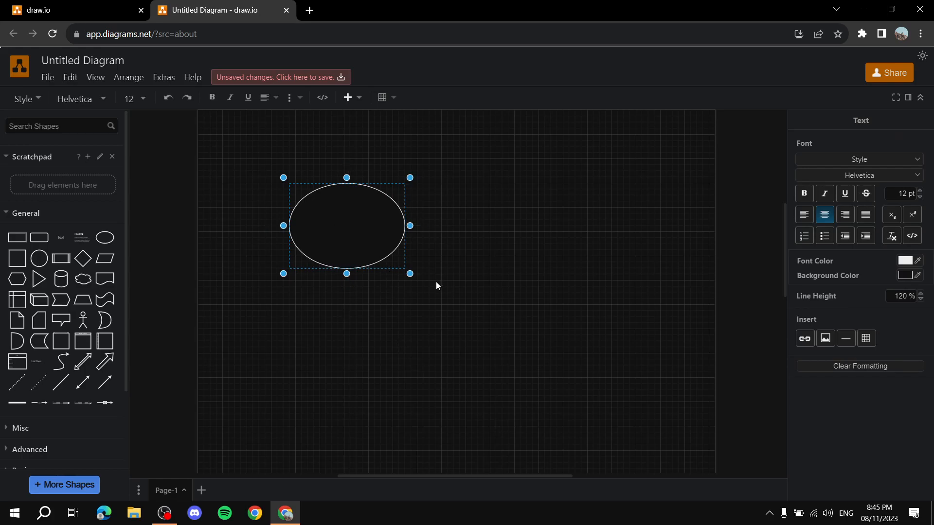
type("Whatever")
left_click(372, 366)
left_click(372, 366)
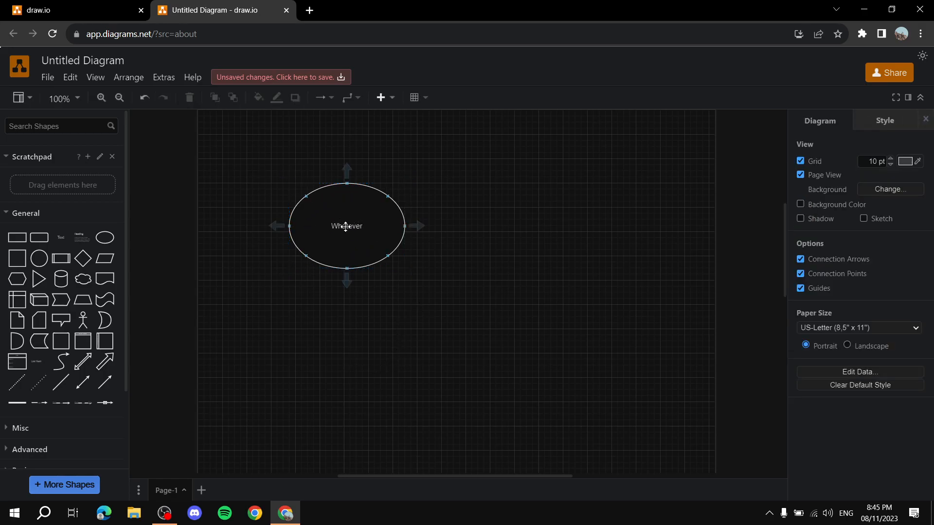
Change the ellipse label's font to Times New Roman and make it bold.
left_click(353, 208)
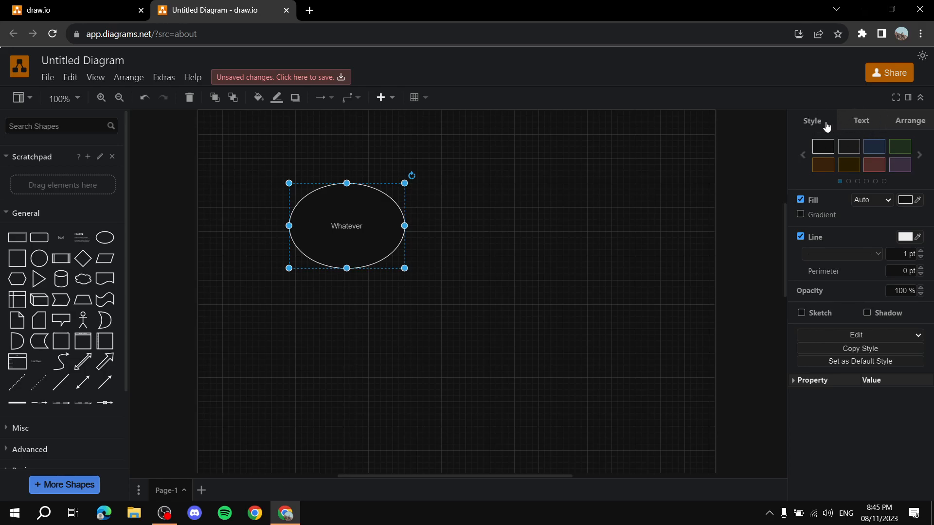
left_click(861, 122)
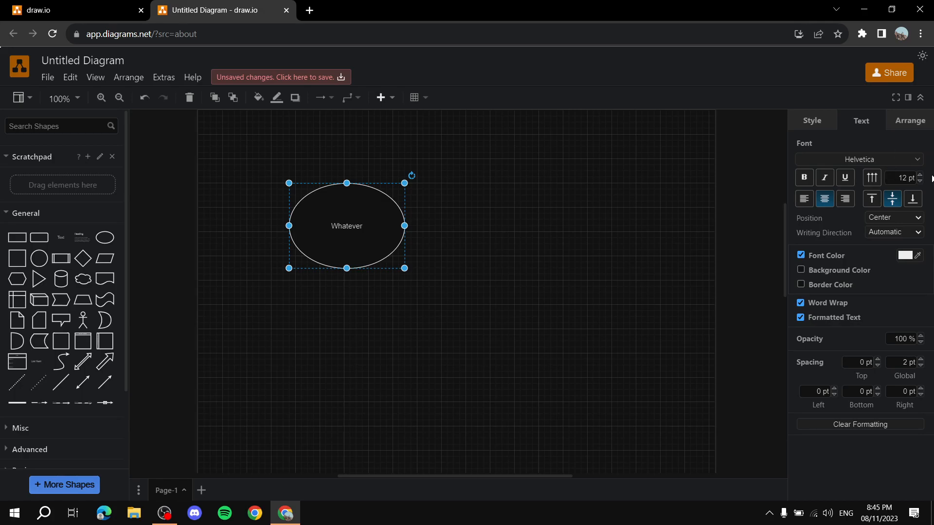
left_click(918, 160)
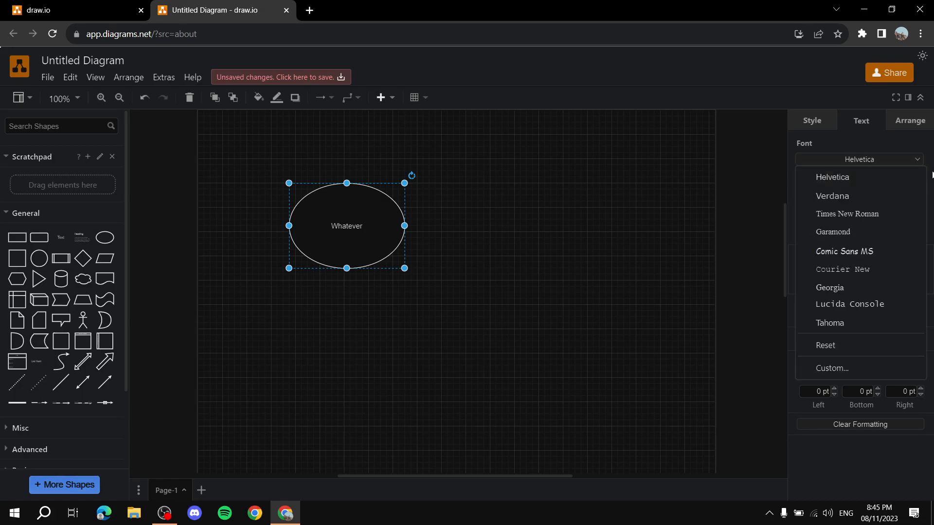
left_click(878, 215)
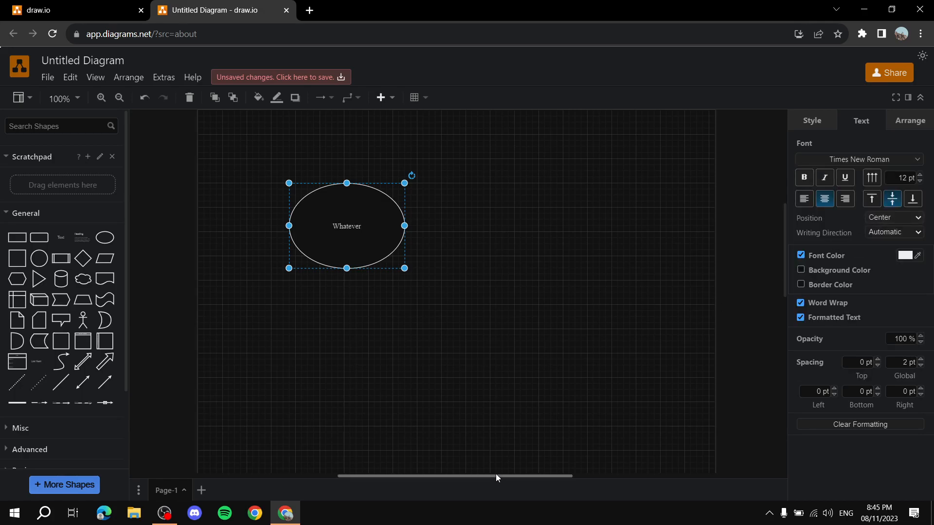
left_click(805, 178)
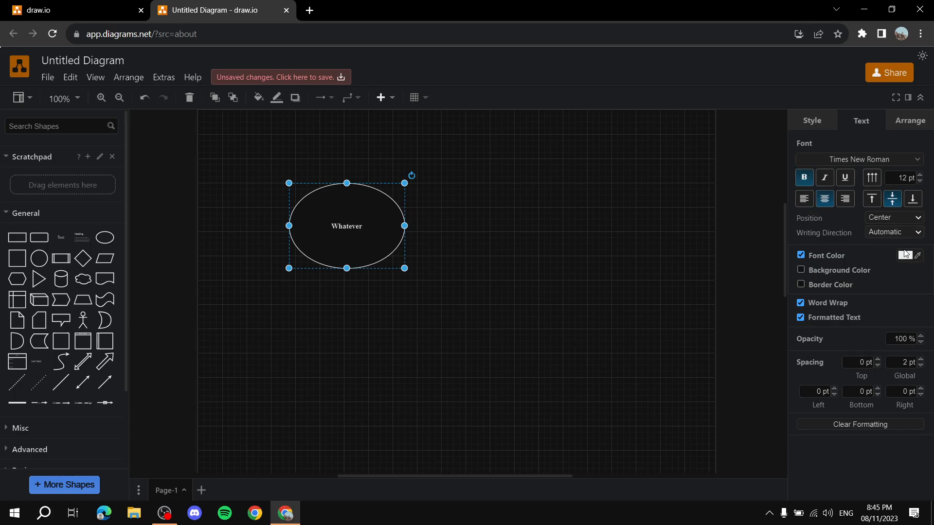
Increase the ellipse label's font size to 23 pt.
left_click(920, 174)
left_click(921, 175)
left_click(920, 174)
left_click(920, 176)
left_click(921, 176)
left_click(921, 176)
left_click(921, 176)
left_click(921, 176)
Try left and right alignment for the ellipse's label, and return it to centered.
left_click(804, 199)
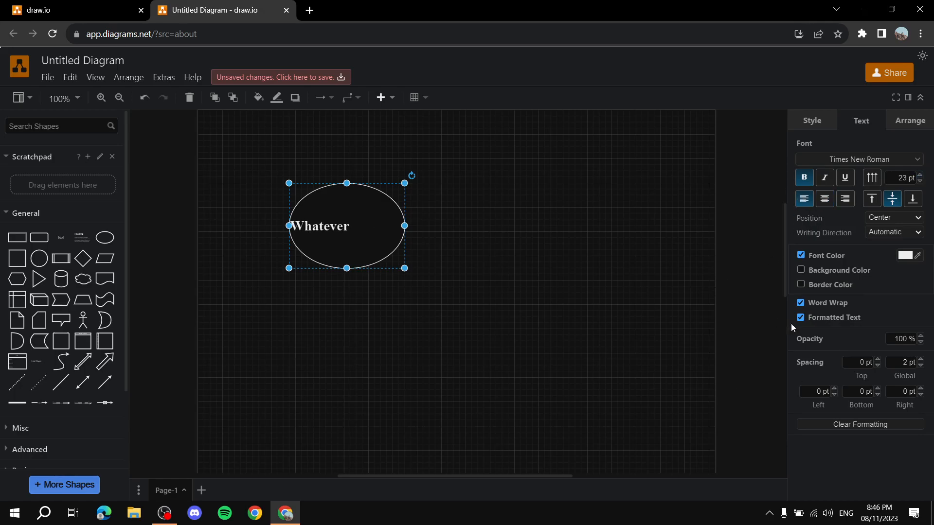
left_click(846, 199)
left_click(826, 200)
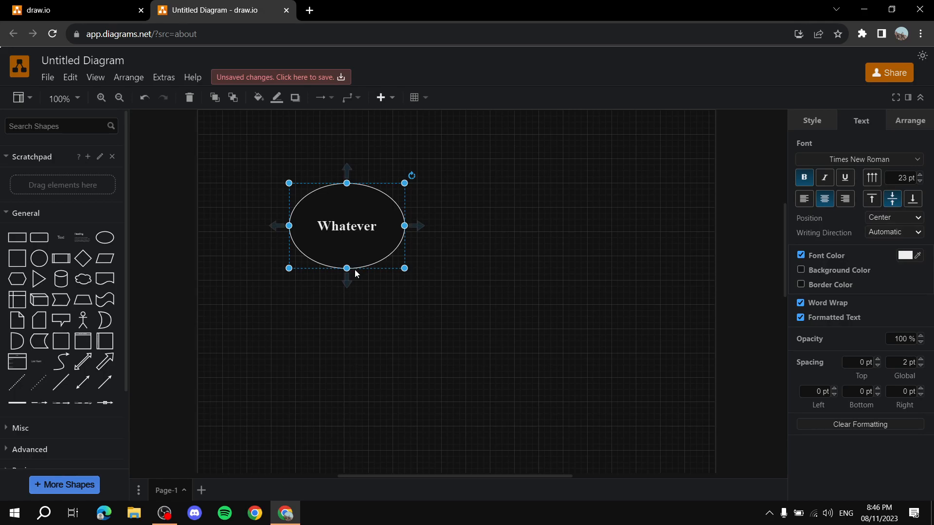
Extend the ellipse slightly downward, and try its label aligned to the top before aligning it to the bottom.
left_click_drag(346, 267, 346, 280)
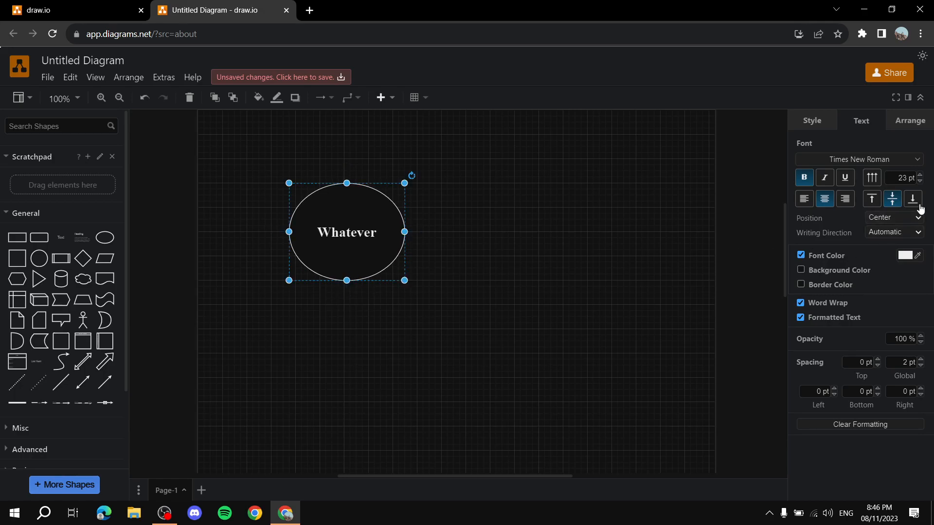
left_click(871, 199)
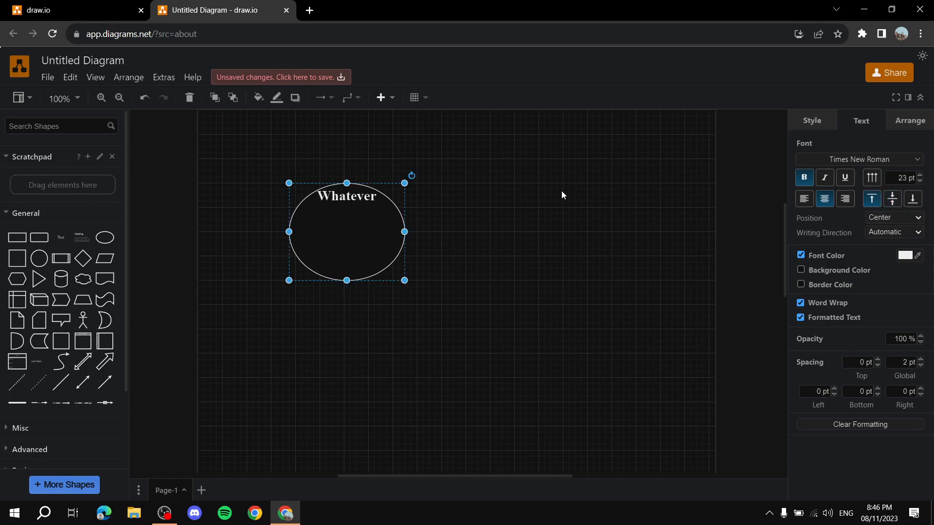
left_click(912, 199)
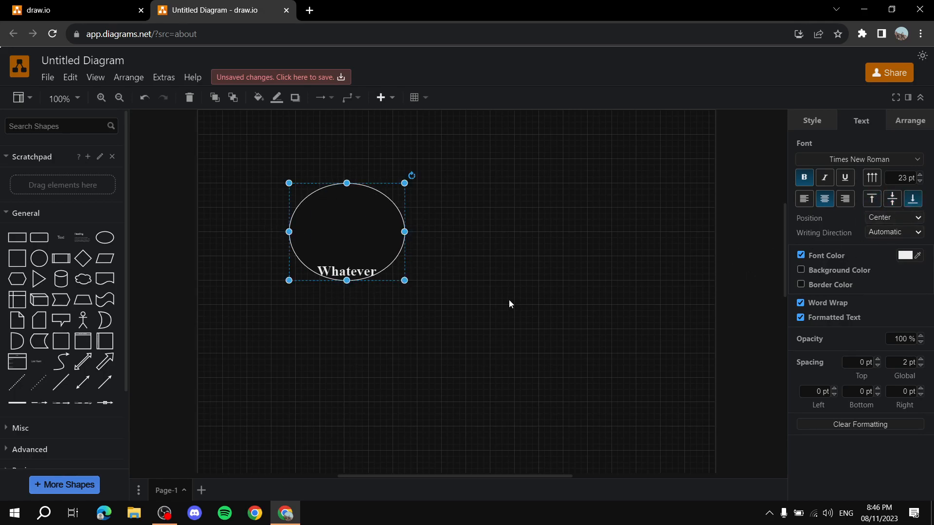
Center the ellipse's label both vertically and horizontally, trying top-right alignment and italics along the way.
left_click(892, 199)
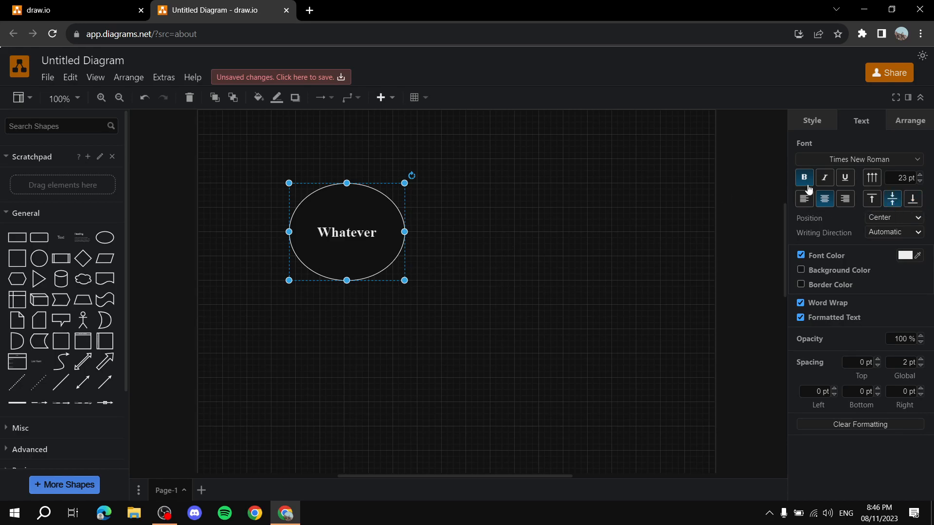
left_click(845, 199)
left_click(867, 202)
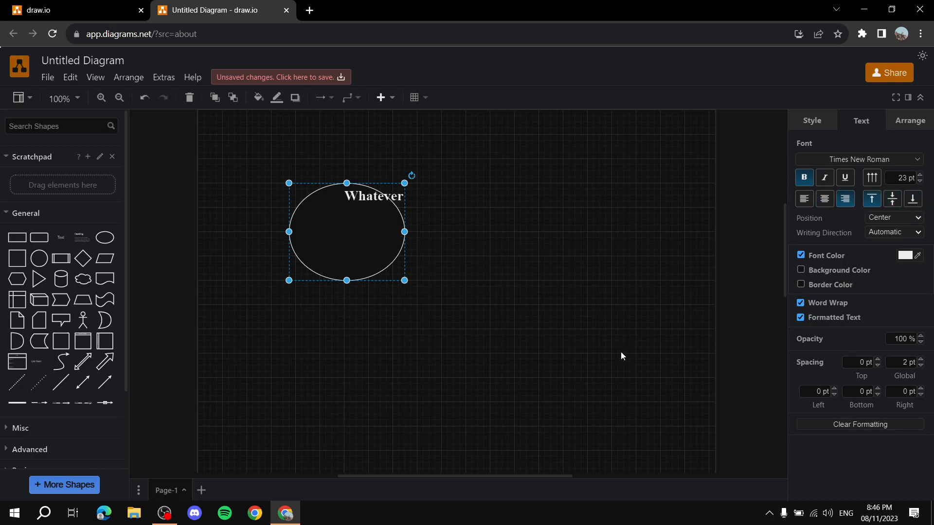
left_click(888, 200)
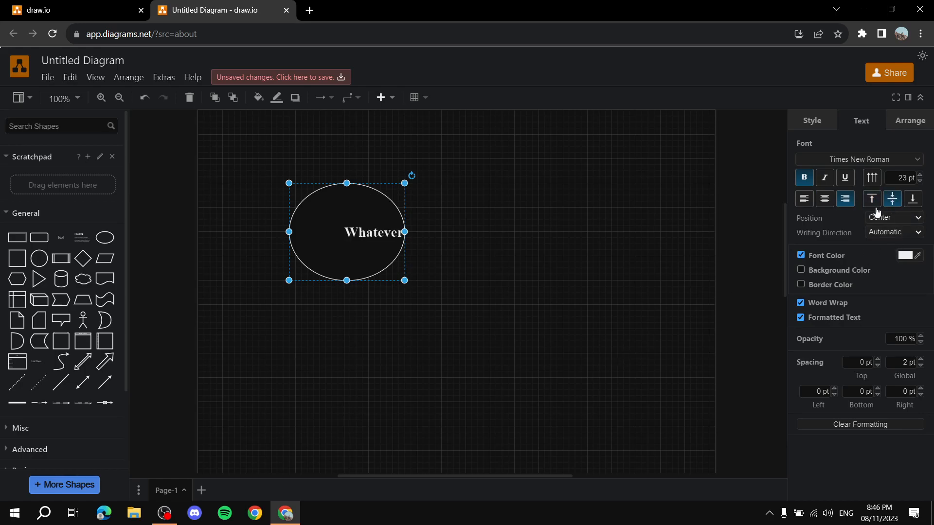
left_click(825, 199)
left_click(826, 178)
left_click(826, 178)
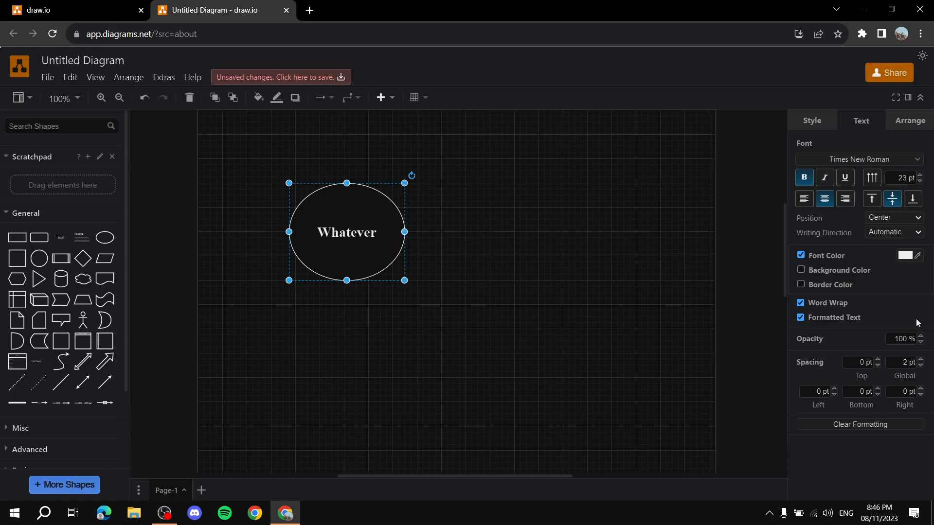
Set the label's font color to green, 43FF36.
left_click(906, 255)
left_click(495, 141)
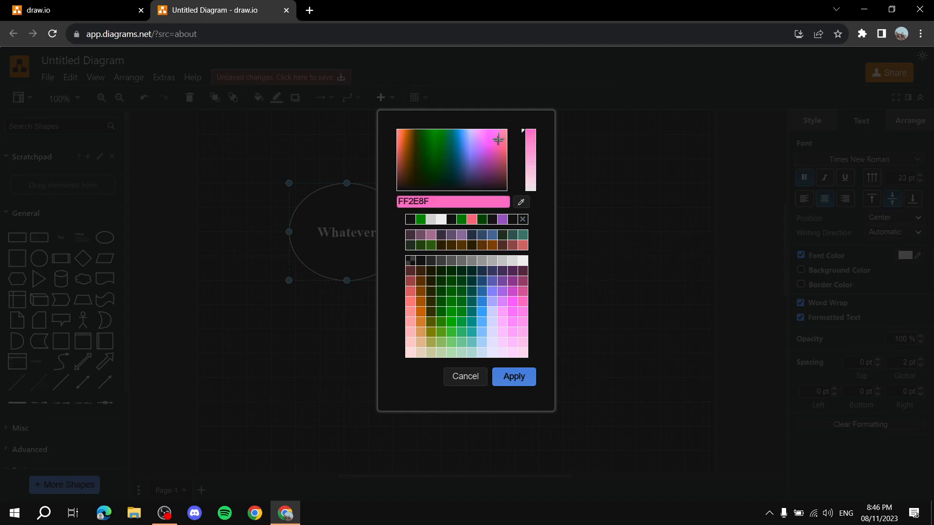
left_click(432, 142)
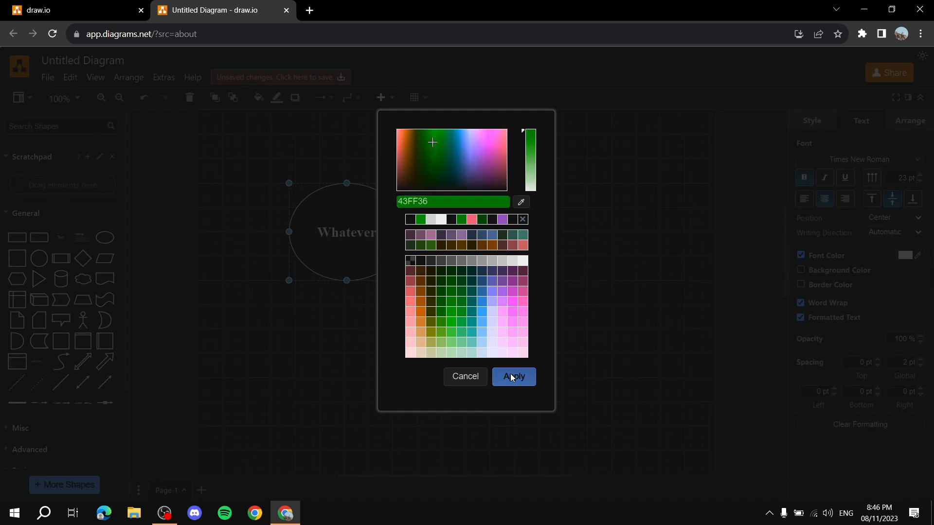
left_click(509, 376)
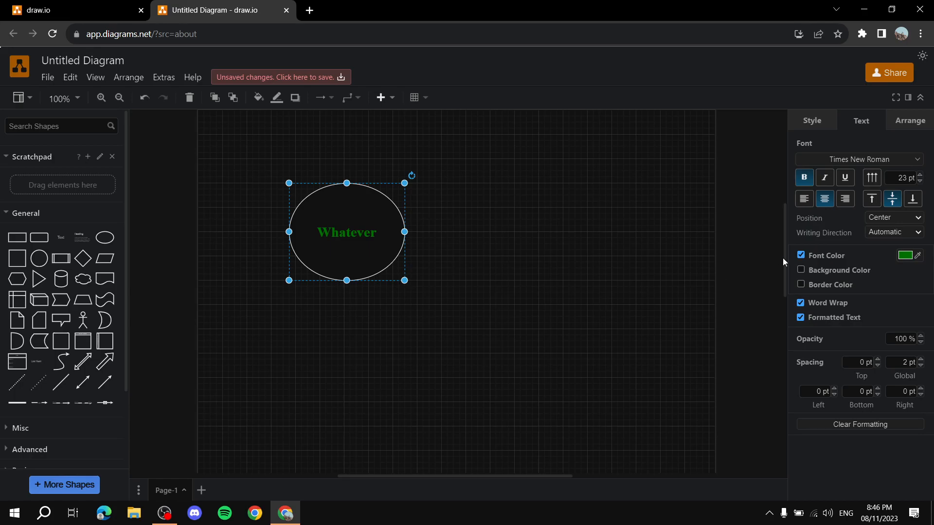
Try a white (FFFFFF) background and a border color on the ellipse's label, and turn both off again.
left_click(801, 271)
left_click(899, 271)
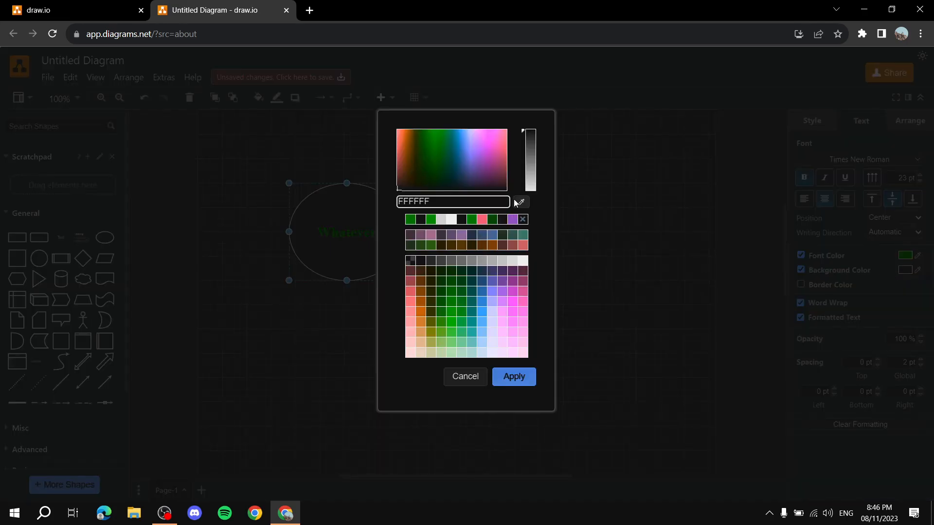
left_click(512, 377)
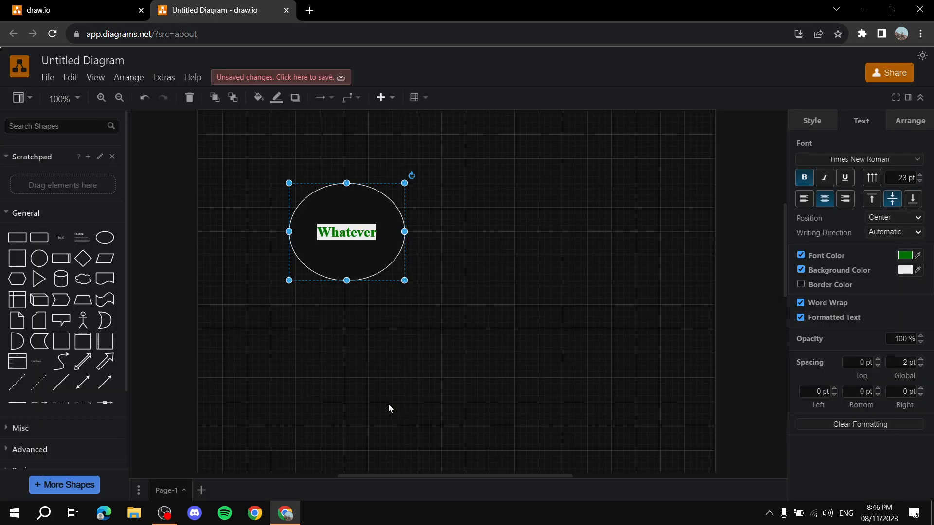
left_click(801, 269)
left_click(802, 284)
left_click(801, 284)
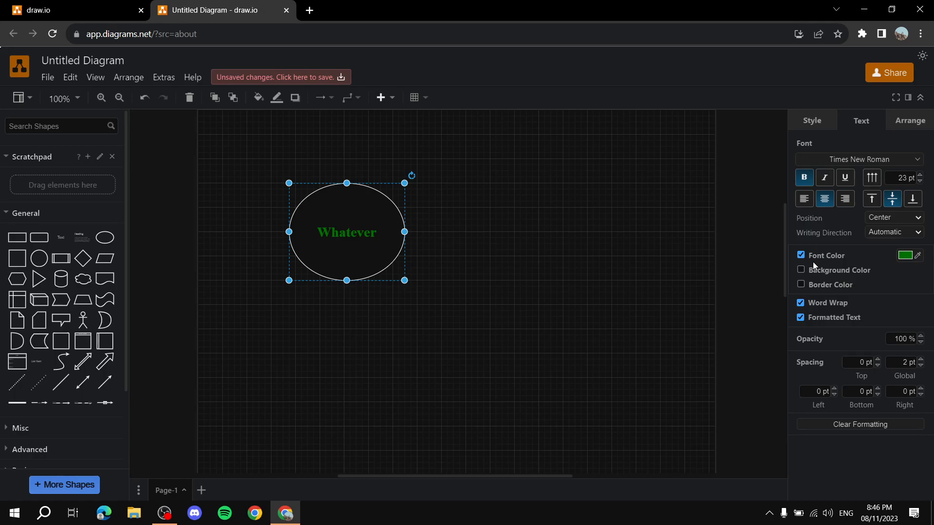
left_click(900, 158)
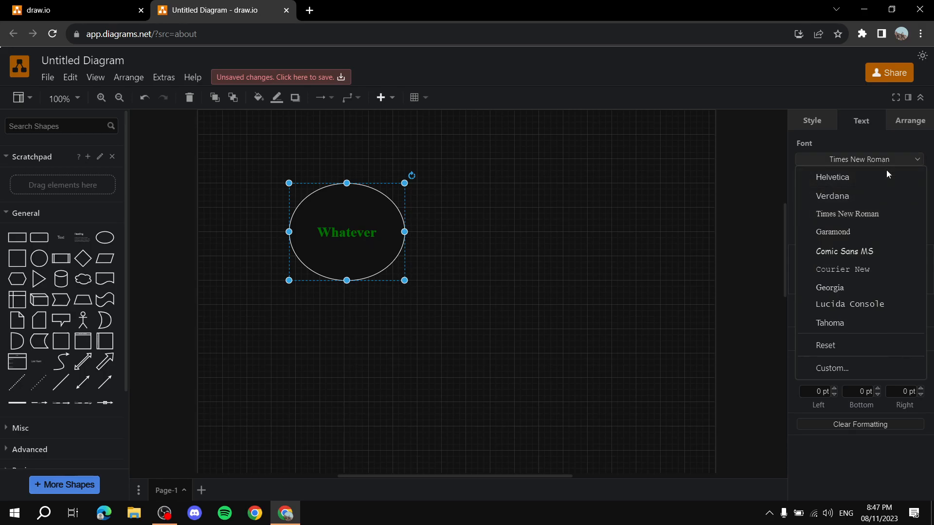
left_click(883, 214)
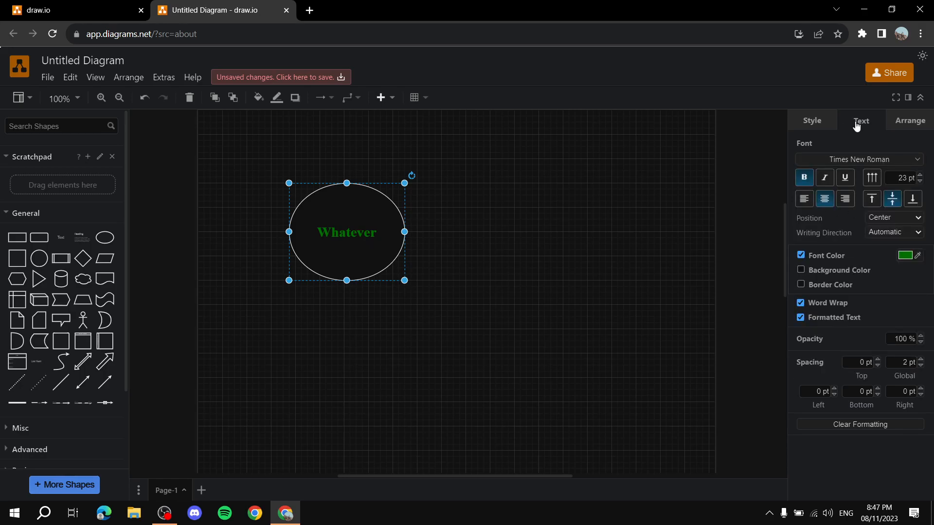
left_click(554, 301)
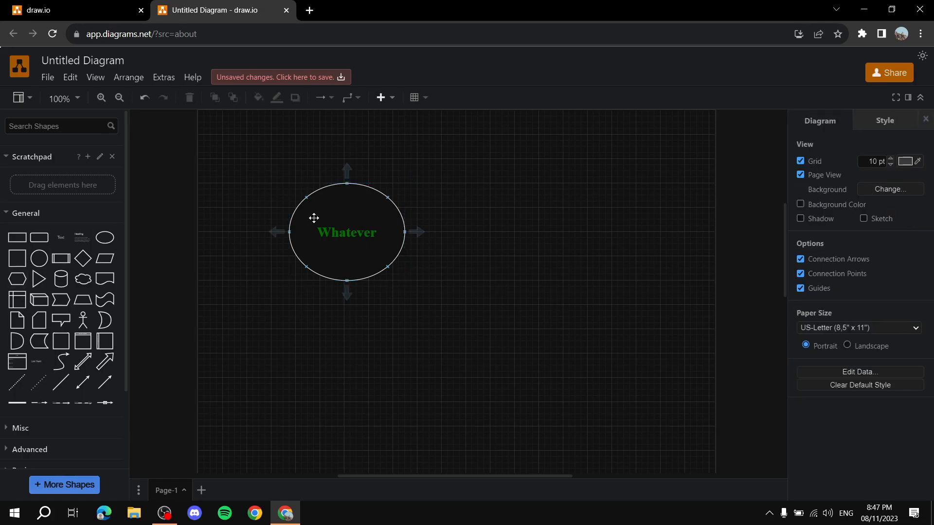
Add an enlarged square to the right of the ellipse and move the ellipse down level with it.
left_click_drag(16, 258, 520, 210)
left_click_drag(569, 257, 551, 330)
left_click_drag(340, 239, 344, 330)
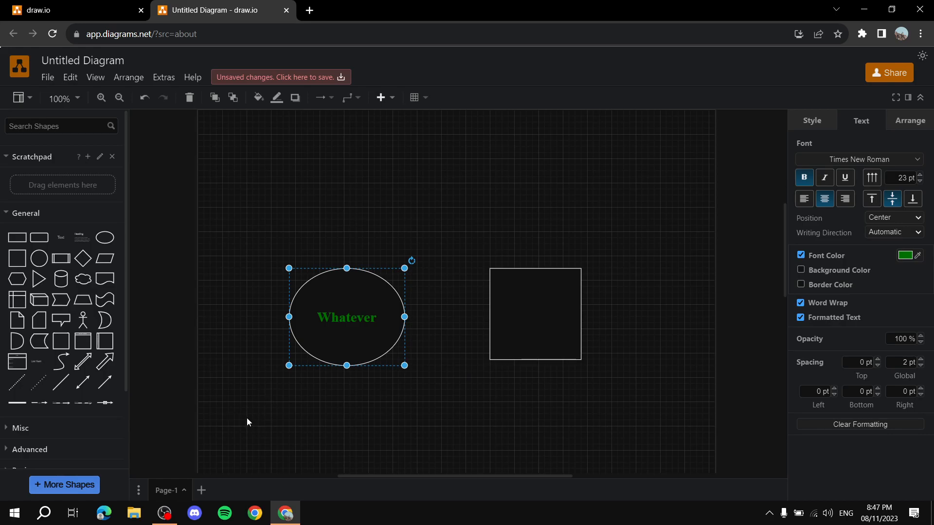
Group the ellipse and the square.
left_click_drag(239, 413, 658, 188)
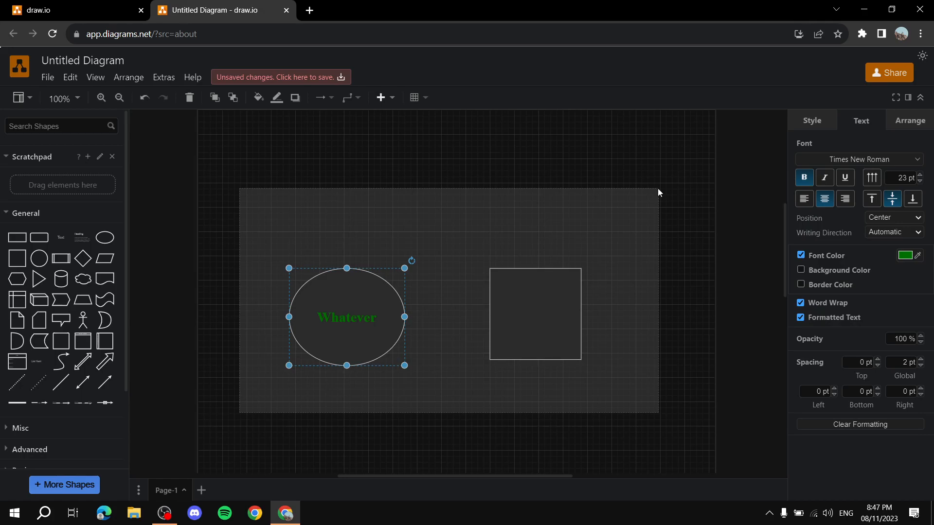
left_click_drag(658, 189, 657, 189)
right_click(552, 318)
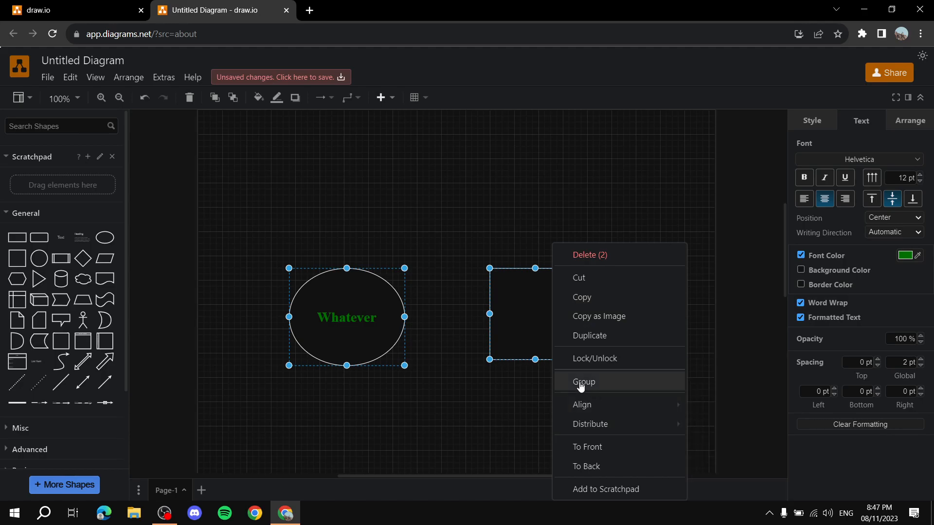
left_click(605, 383)
Try moving the square inside the group and the whole group together, and undo these moves.
mouse_move(511, 329)
left_mouse_down()
mouse_move(573, 244)
mouse_move(538, 316)
mouse_move(521, 329)
left_mouse_up()
key("ctrl+z")
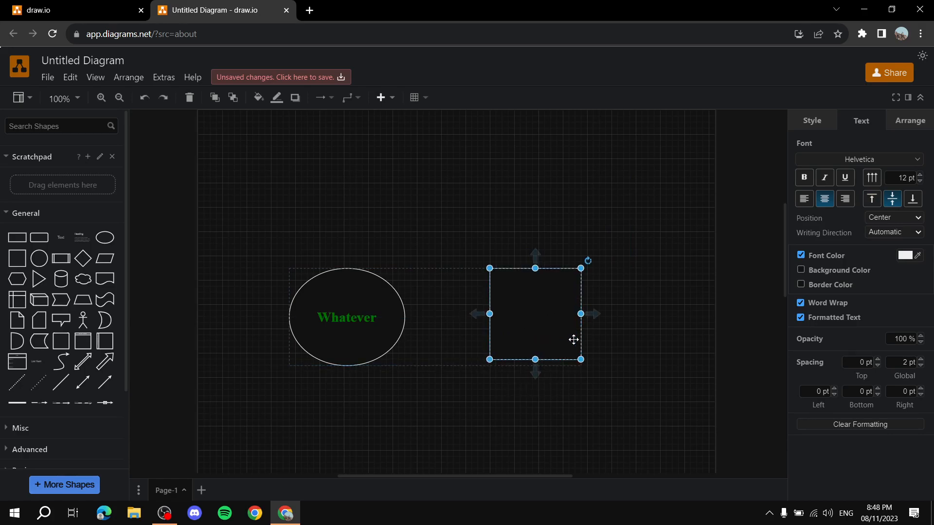
left_click(469, 323)
left_click(524, 283)
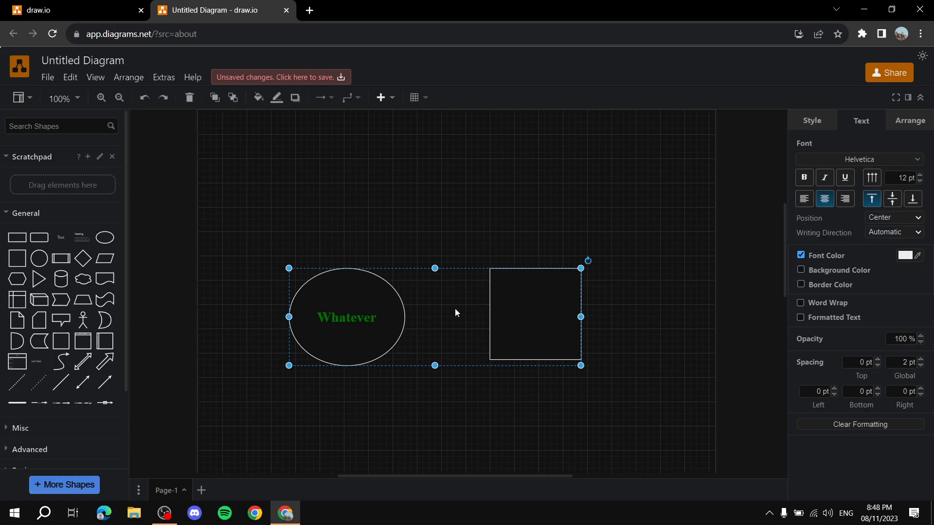
left_click_drag(465, 268, 483, 192)
left_click(564, 243)
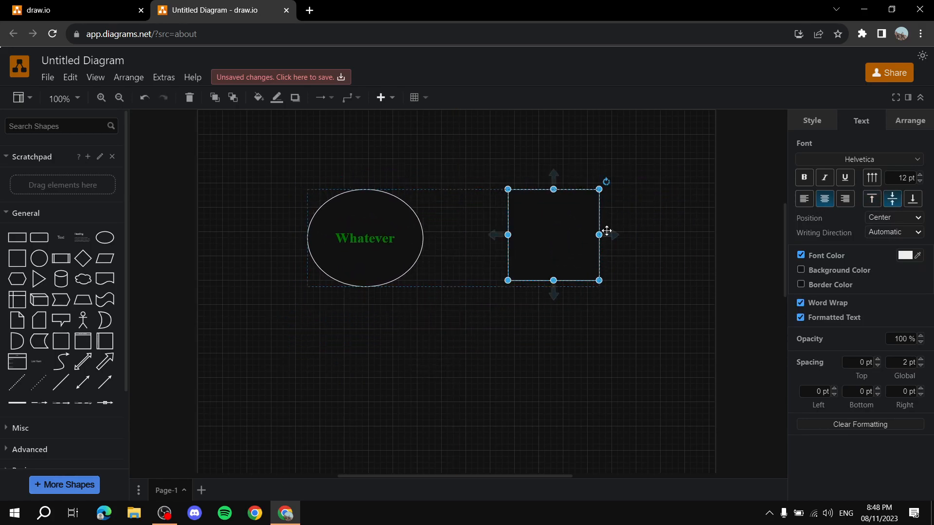
mouse_move(569, 242)
left_mouse_down()
mouse_move(584, 305)
mouse_move(567, 243)
left_mouse_up()
key("ctrl+z")
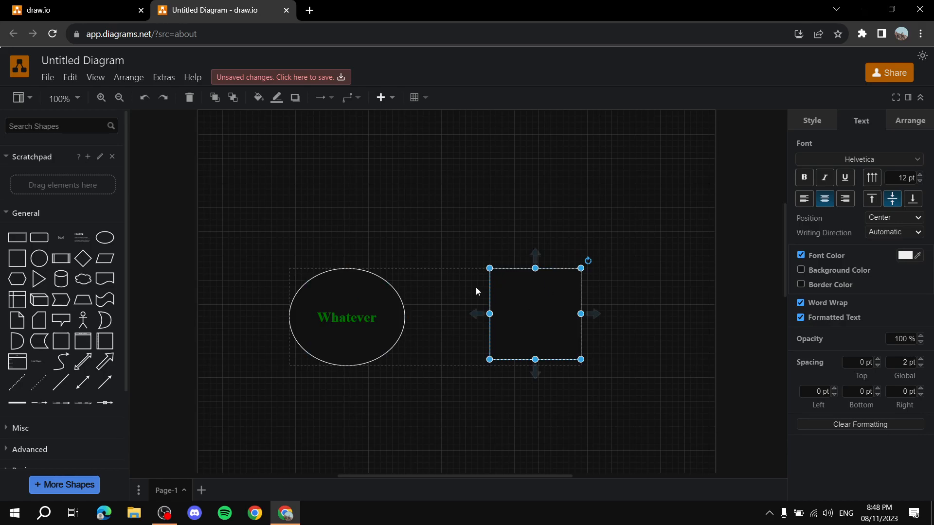
Move the whole group of ellipse and square higher on the page and slightly to the right.
left_click(452, 301)
left_click(521, 296)
left_click_drag(467, 267, 480, 198)
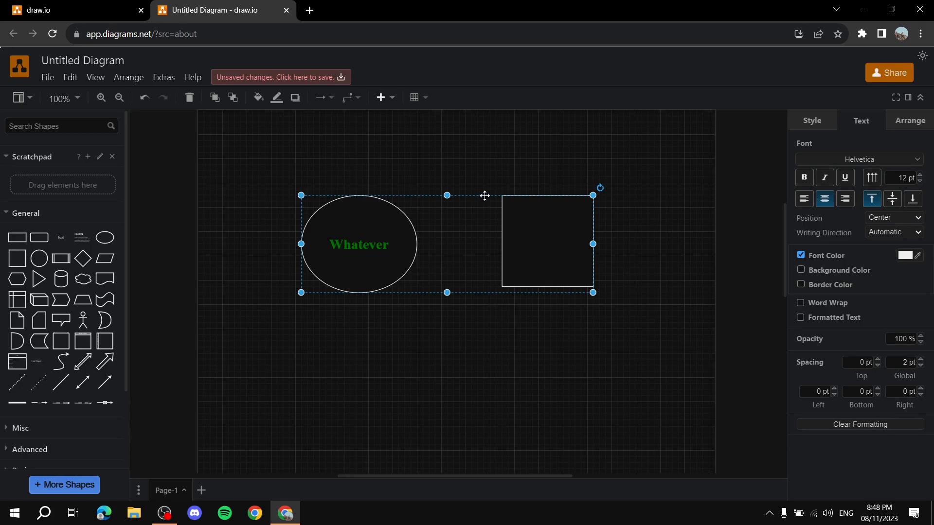
Ungroup the ellipse and the square, and clear the selection.
right_click(484, 197)
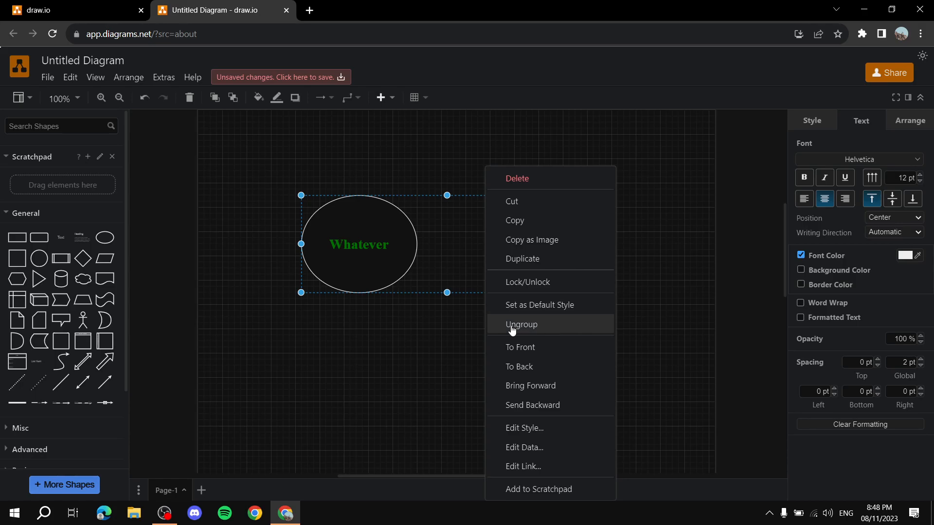
left_click(366, 373)
left_click_drag(231, 306, 295, 206)
left_click_drag(541, 476, 428, 474)
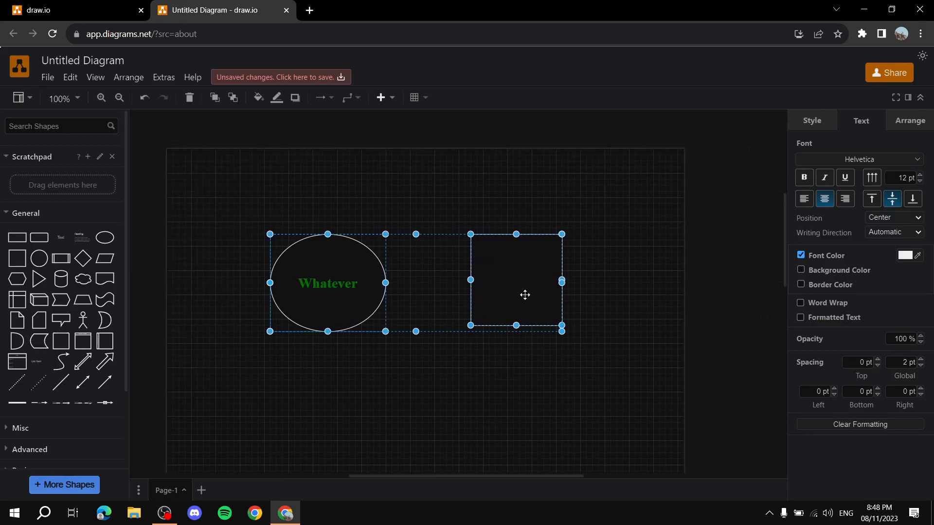
right_click(493, 290)
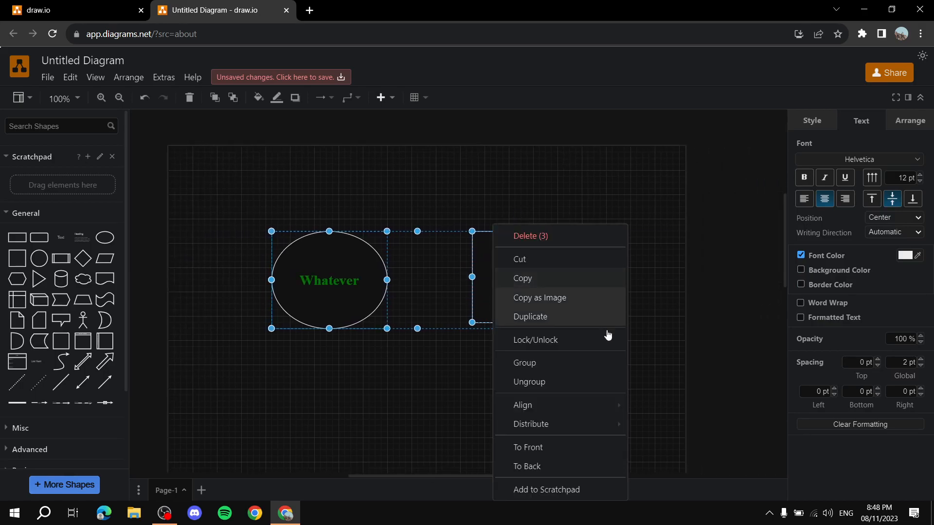
left_click(585, 383)
left_click(443, 428)
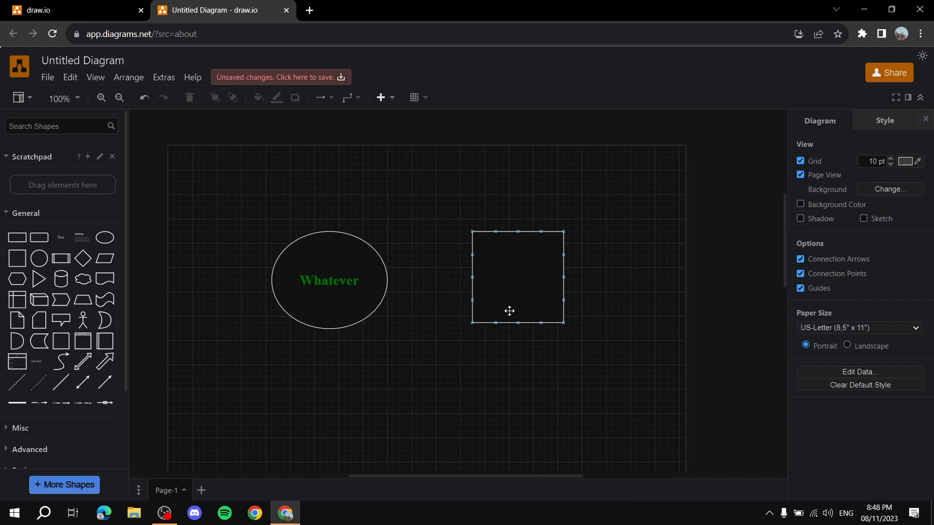
Move the square directly beneath the labeled ellipse and enlarge it.
left_click(526, 287)
left_click_drag(525, 288, 342, 419)
scroll(437, 316, "down", 4)
scroll(457, 246, "up", 3)
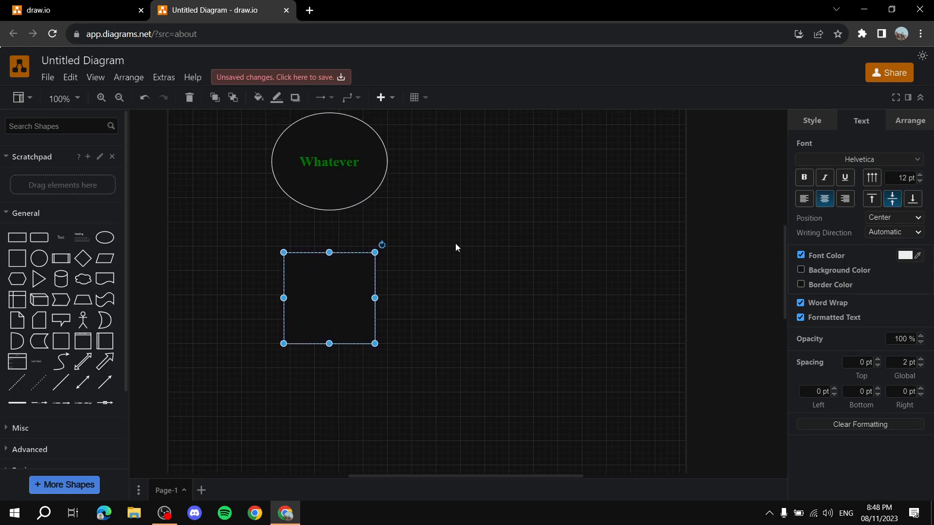
left_click_drag(334, 358, 330, 395)
left_click_drag(329, 341, 347, 392)
scroll(399, 369, "down", 3)
Add a second ellipse to the right of the square, enlarge it and center it level with the square.
mouse_move(113, 342)
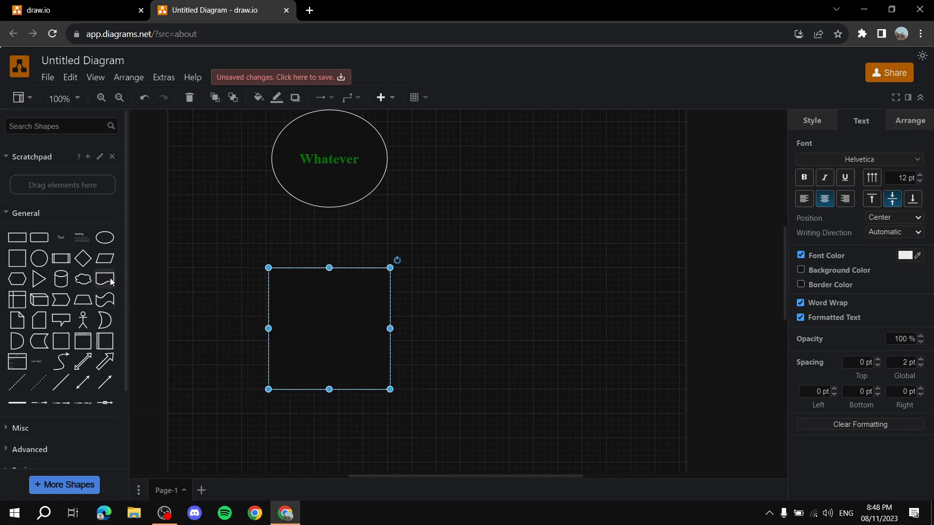
mouse_move(111, 240)
left_click_drag(111, 238, 524, 328)
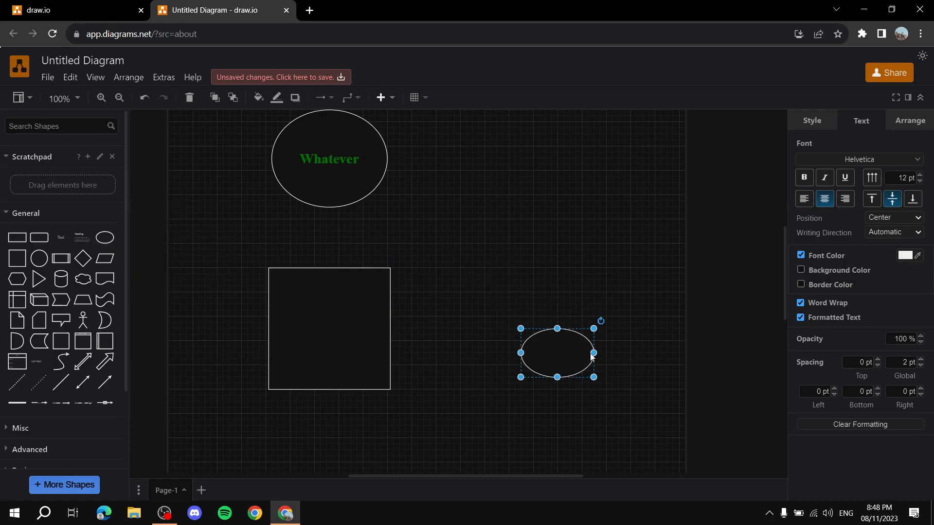
left_click_drag(594, 378, 576, 347)
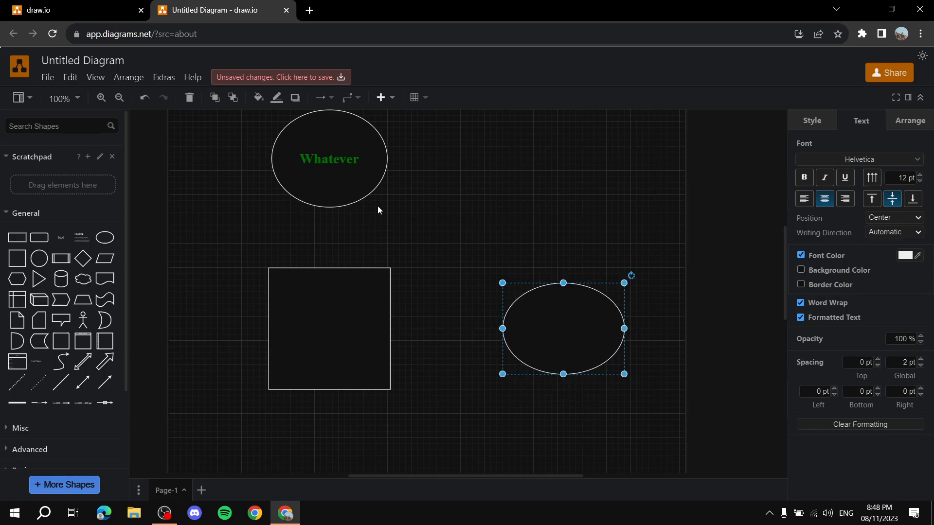
left_click(350, 147)
left_click(319, 338)
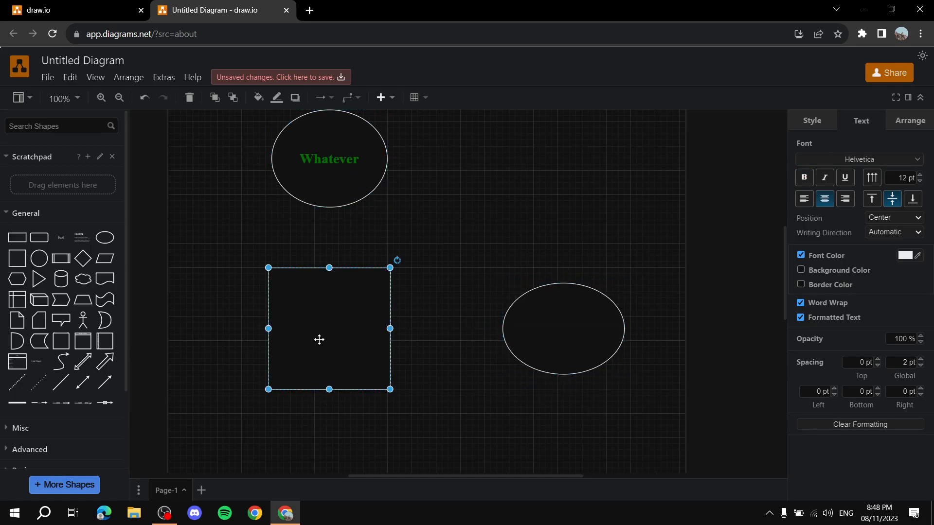
left_click(588, 330)
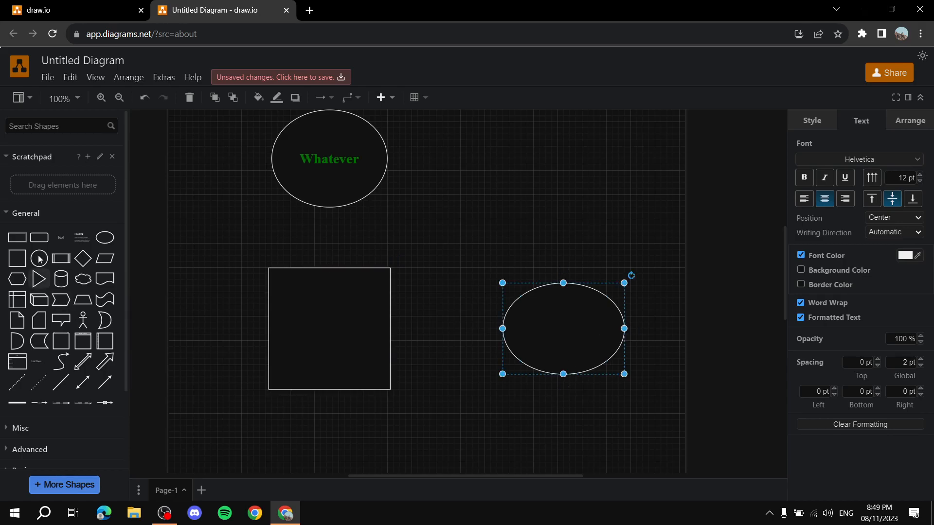
left_click(11, 213)
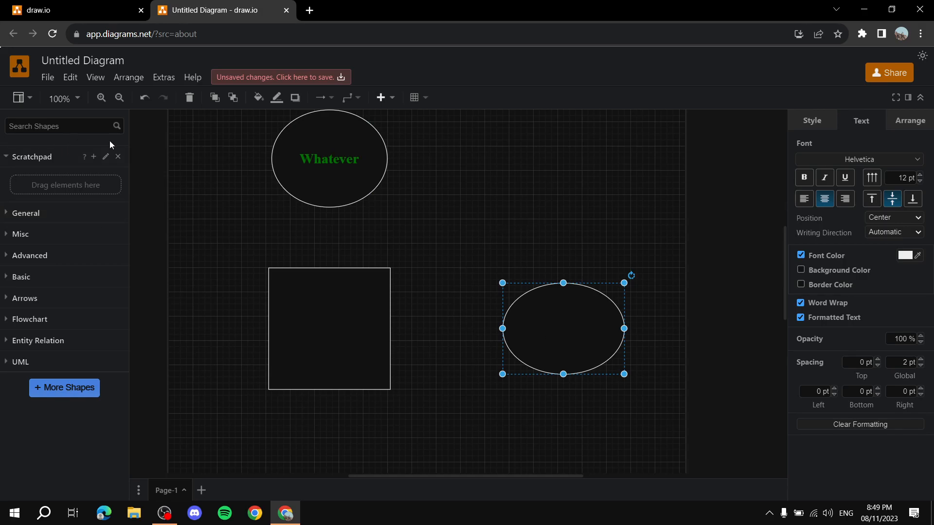
left_click(19, 213)
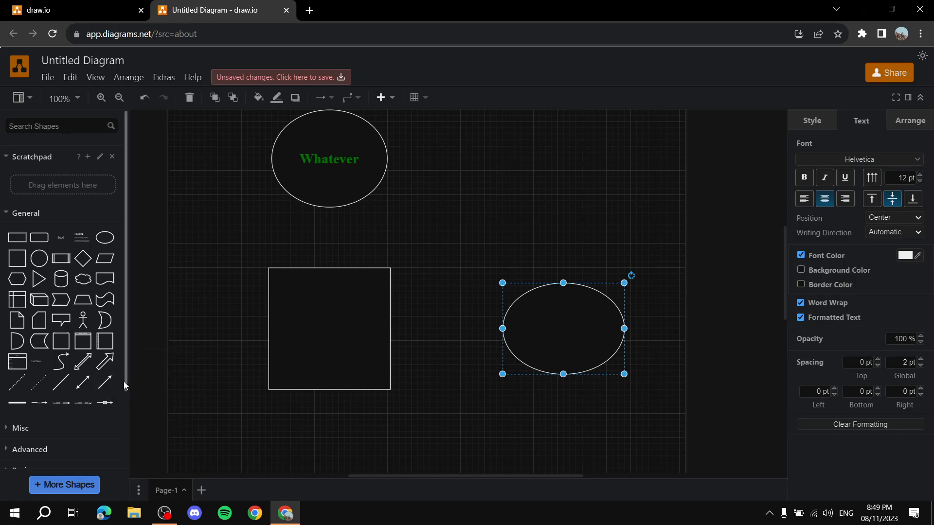
Add a directional connector above the second ellipse and attach its start to the outline of the ellipse labeled Whatever.
left_click_drag(110, 378, 496, 188)
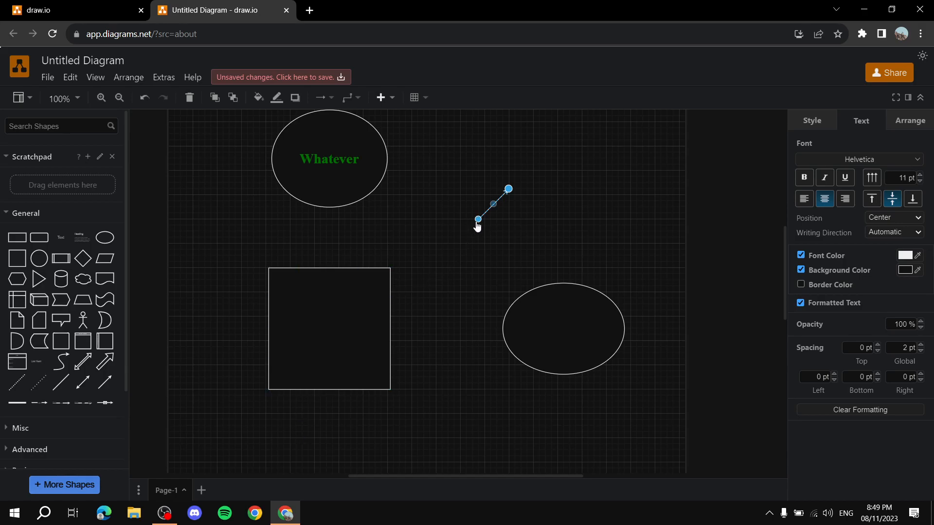
left_click_drag(478, 221, 388, 193)
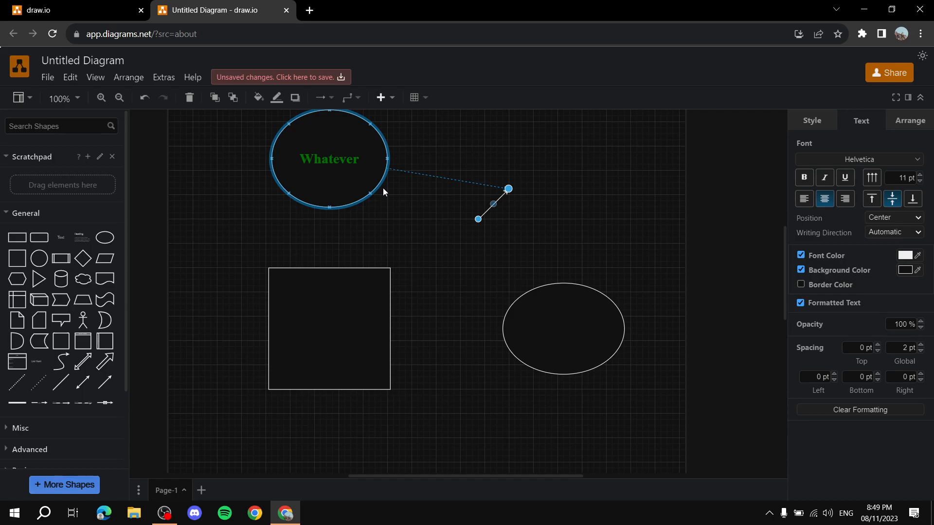
left_click_drag(384, 189, 382, 188)
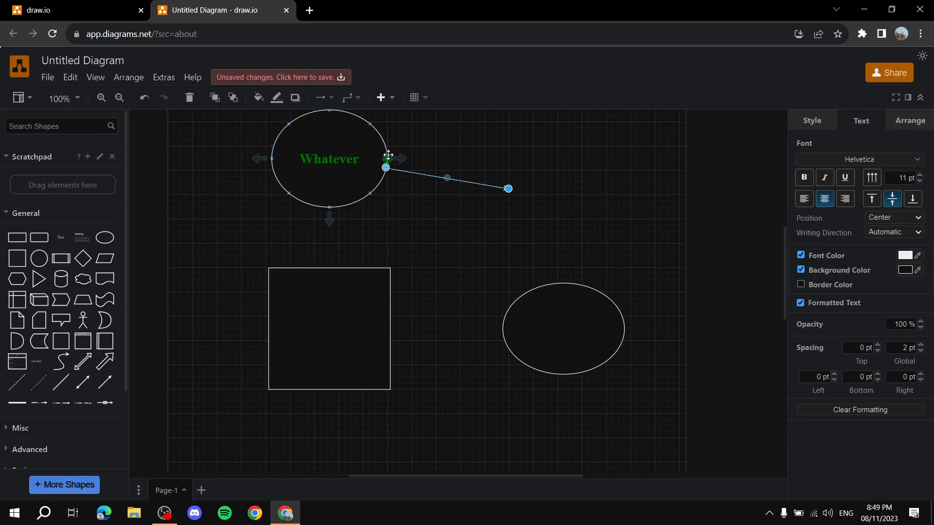
Move the Whatever ellipse across the page and back above the square to test its attached connector, and select the connector.
left_click_drag(335, 164, 549, 159)
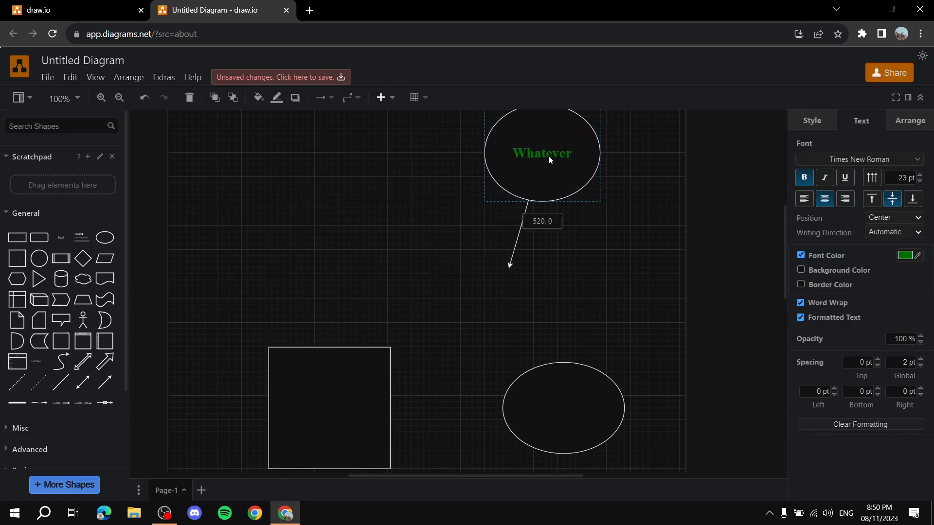
left_click_drag(548, 159, 336, 195)
left_click(424, 233)
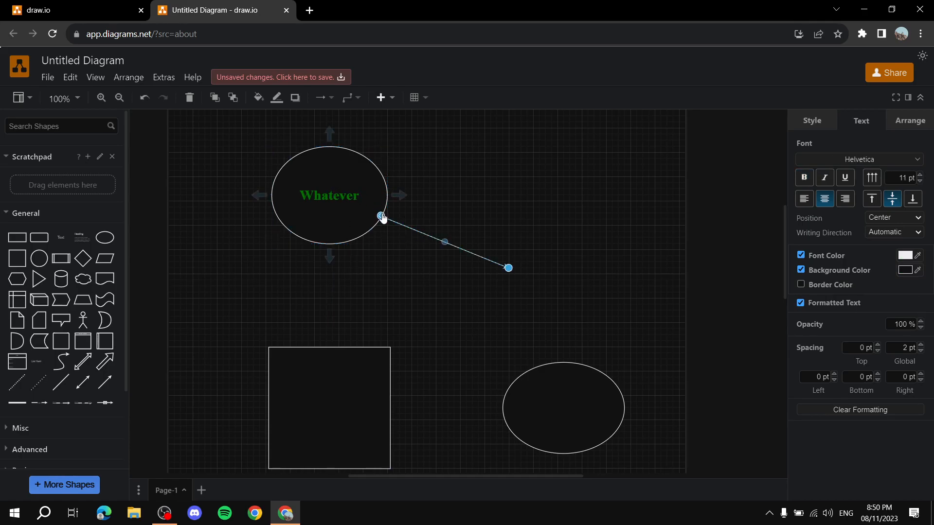
Try fixing the connector's start to the Whatever ellipse's left connection point, shift the ellipse left, and detach the connector.
left_click_drag(444, 242, 269, 195)
left_click_drag(359, 194, 314, 197)
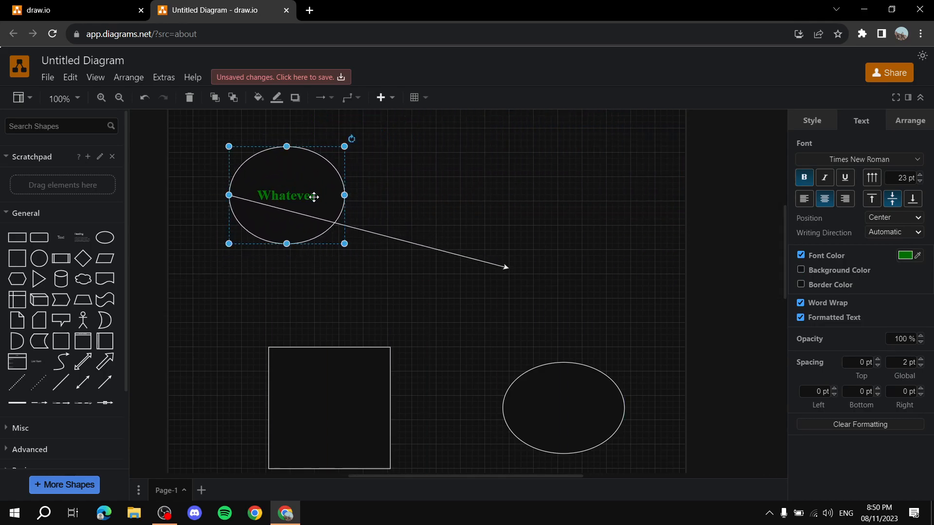
left_click(409, 241)
left_click_drag(229, 195, 442, 188)
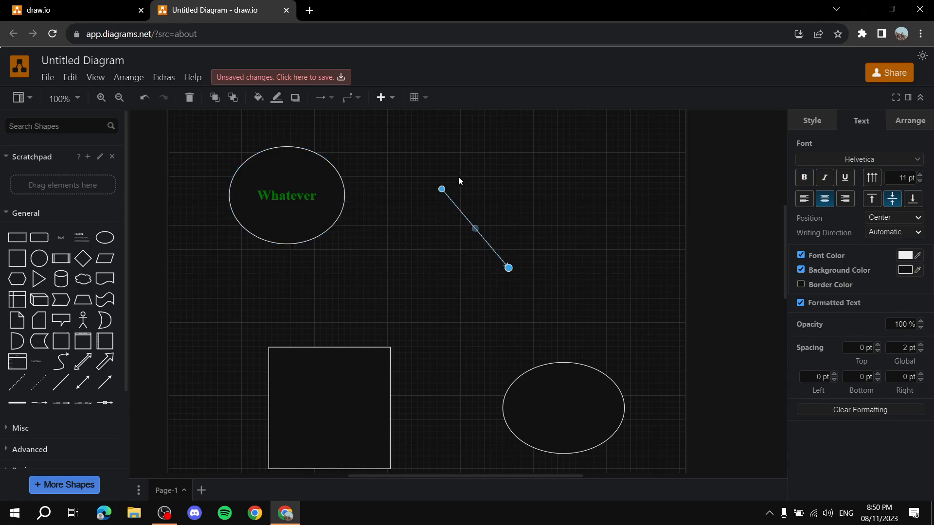
Fix the connector's start to a point inside the Whatever ellipse and move the ellipse back directly above the square.
left_click_drag(443, 194, 262, 175)
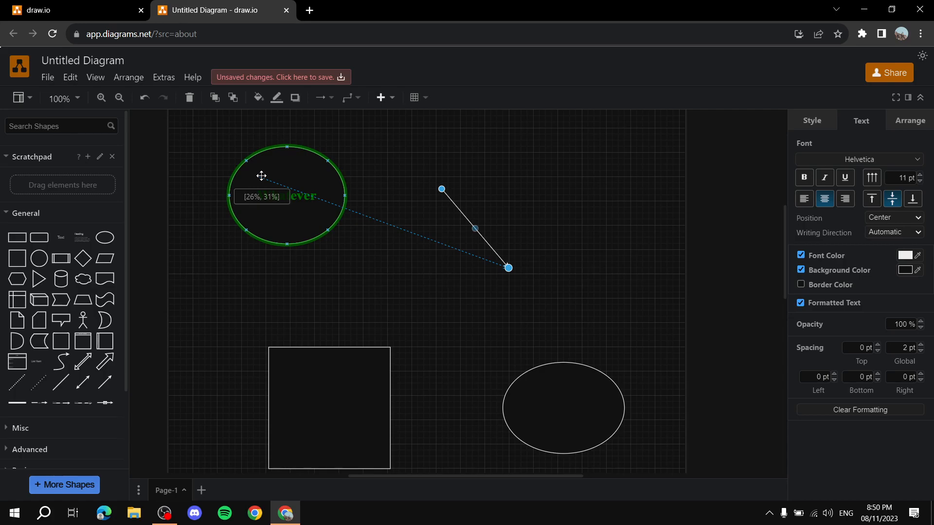
left_click_drag(262, 176, 261, 177)
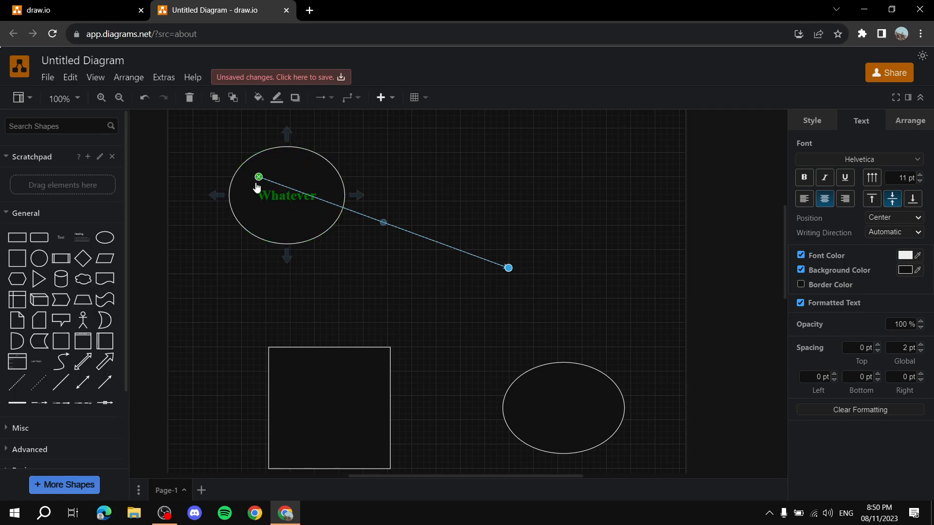
left_click(293, 218)
left_click_drag(293, 217, 335, 222)
left_click(436, 237)
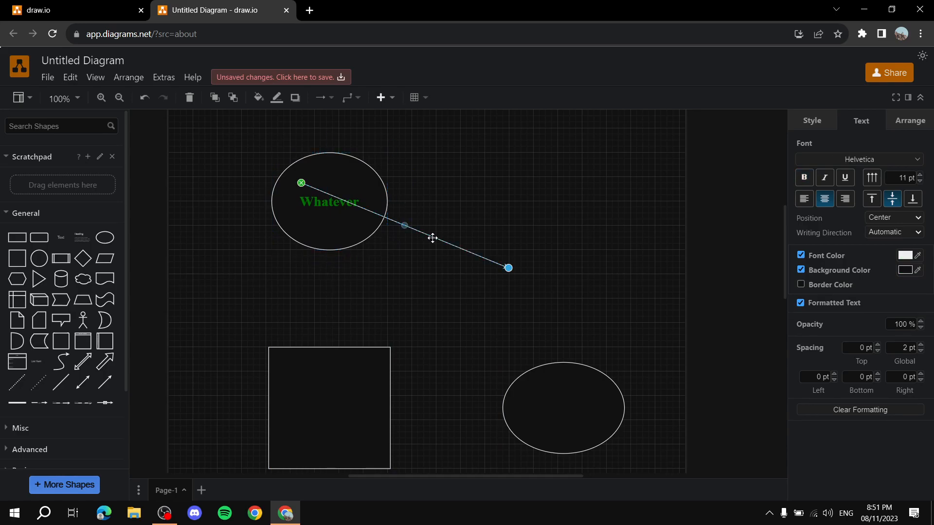
Reattach the connector's start to the Whatever ellipse's outline and attach its arrowhead to the square below.
left_click_drag(303, 190, 382, 190)
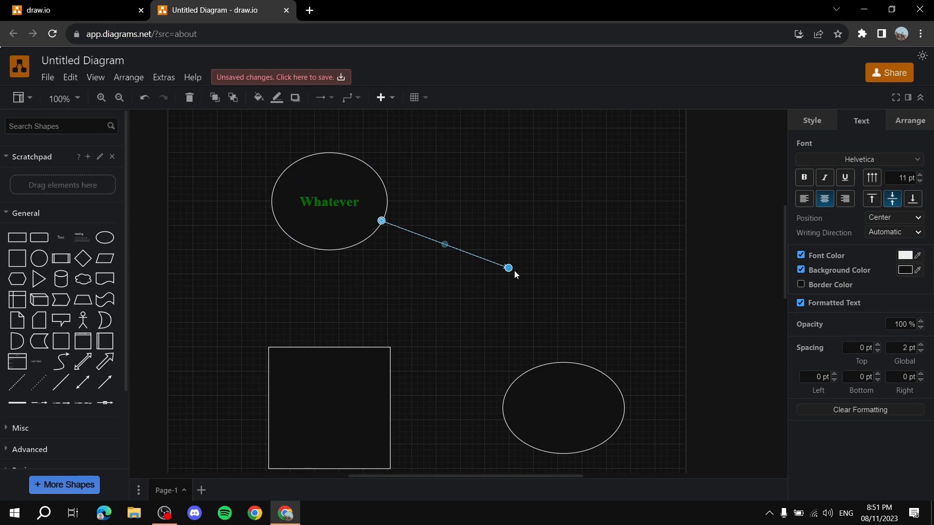
scroll(512, 195, "down", 1)
left_click_drag(503, 231, 369, 286)
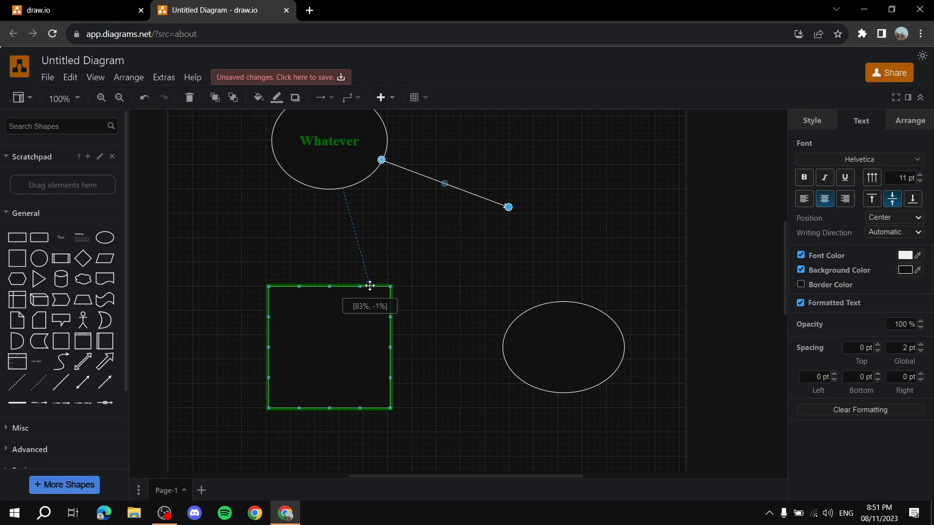
left_click_drag(369, 286, 329, 287)
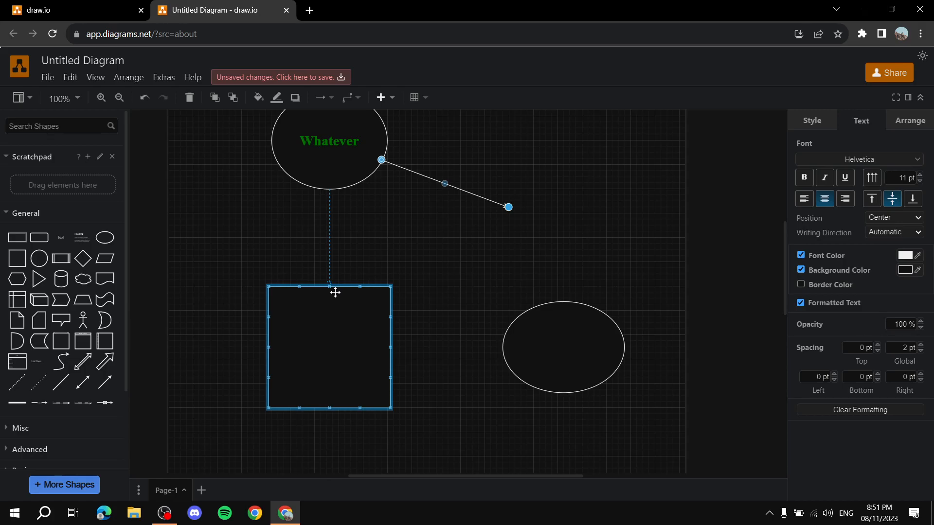
Move the square closer to the Whatever ellipse and raise the second ellipse roughly level with the square.
mouse_move(317, 337)
left_mouse_down()
mouse_move(431, 323)
mouse_move(551, 105)
mouse_move(429, 353)
mouse_move(168, 320)
mouse_move(472, 298)
mouse_move(357, 364)
mouse_move(320, 349)
left_mouse_up()
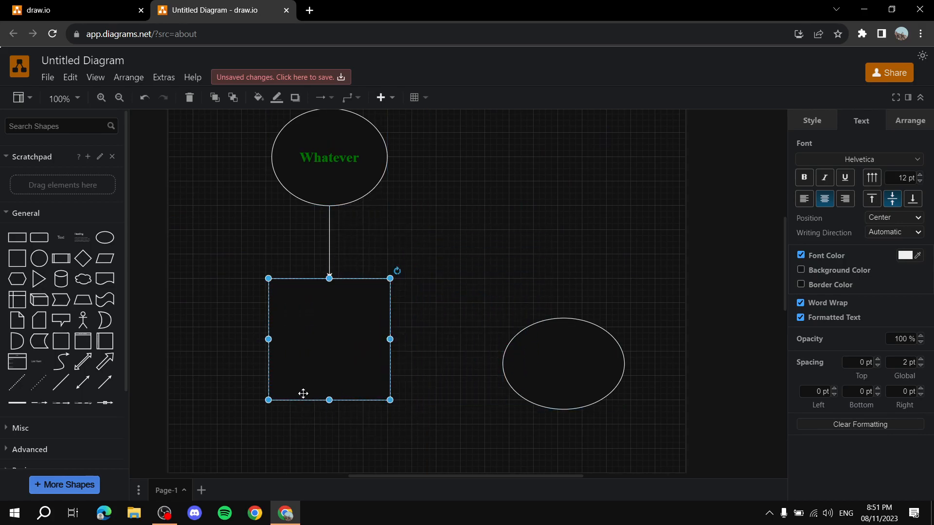
left_click_drag(569, 380, 569, 365)
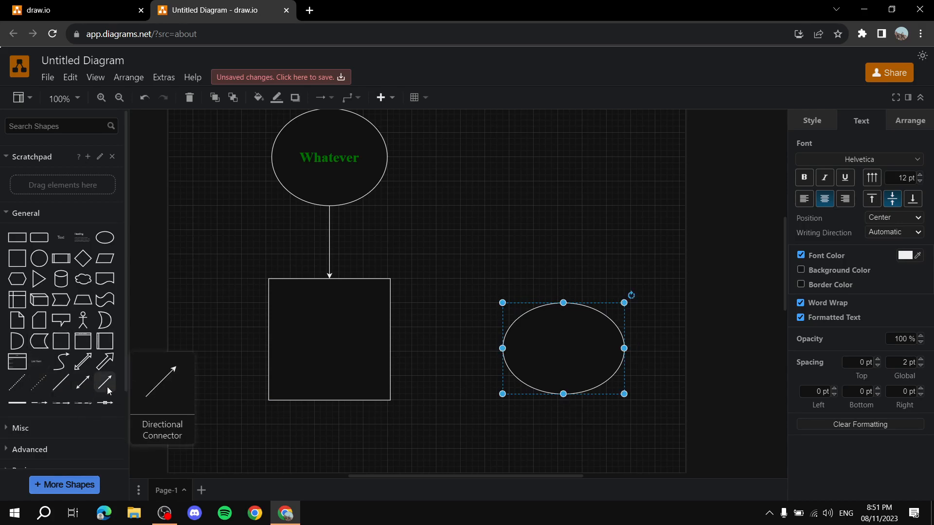
Link the square and the second ellipse with a bidirectional connector, and shift that ellipse slightly down and right.
left_click_drag(410, 430, 517, 341)
left_click_drag(412, 455, 383, 349)
left_click_drag(564, 343, 570, 356)
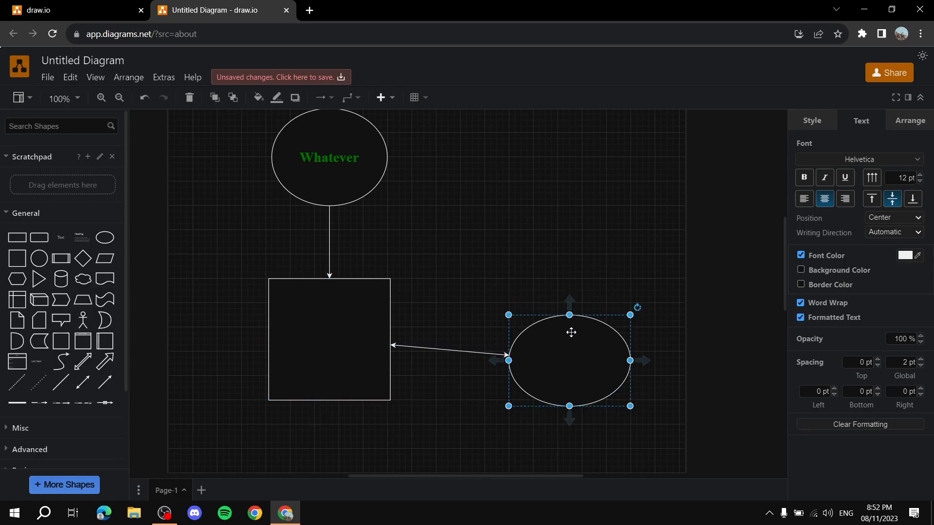
Add a rounded rectangle above the second ellipse, joined to it by an automatic arrow.
left_click_drag(526, 160, 617, 210)
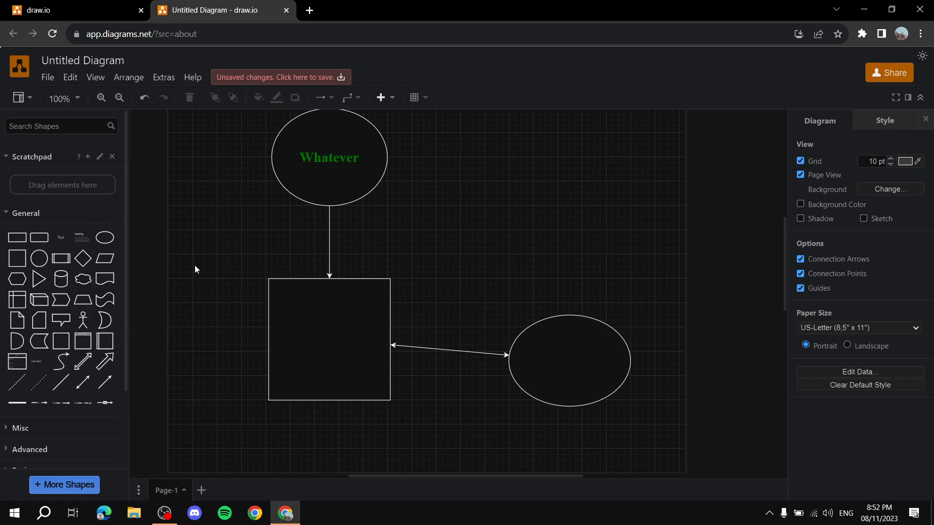
left_click(574, 360)
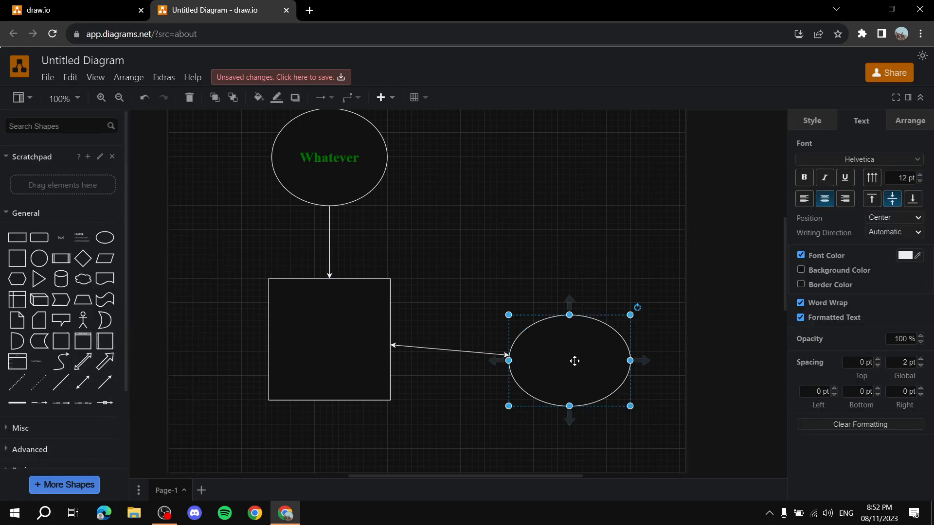
left_click(570, 298)
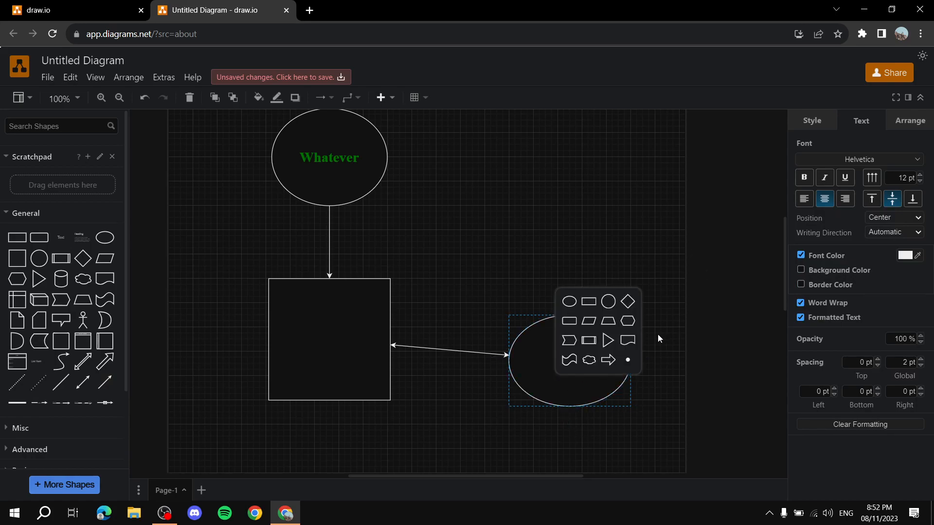
left_click(568, 322)
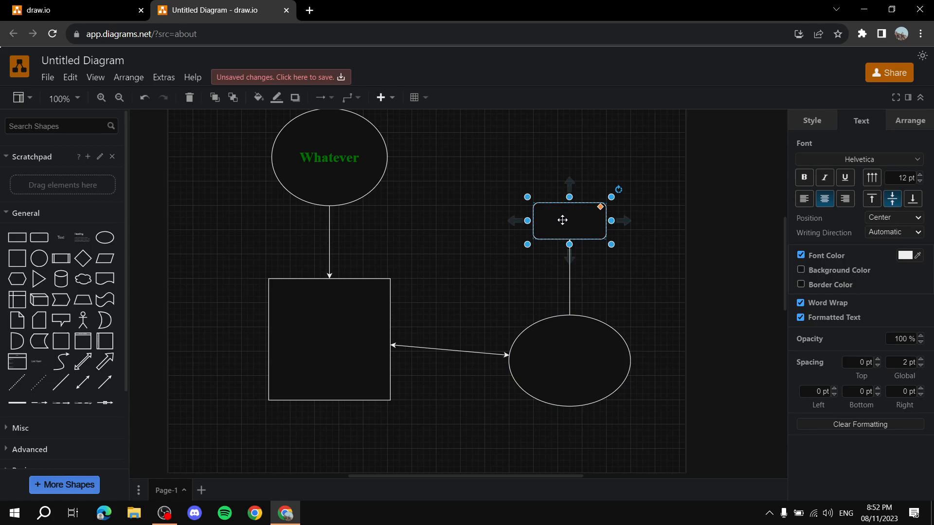
Move the rounded rectangle higher above the second ellipse, enlarge it to slightly wider than the ellipse, and clear the selection.
left_click_drag(563, 220, 563, 199)
left_click_drag(612, 224, 586, 196)
left_click_drag(583, 192, 579, 187)
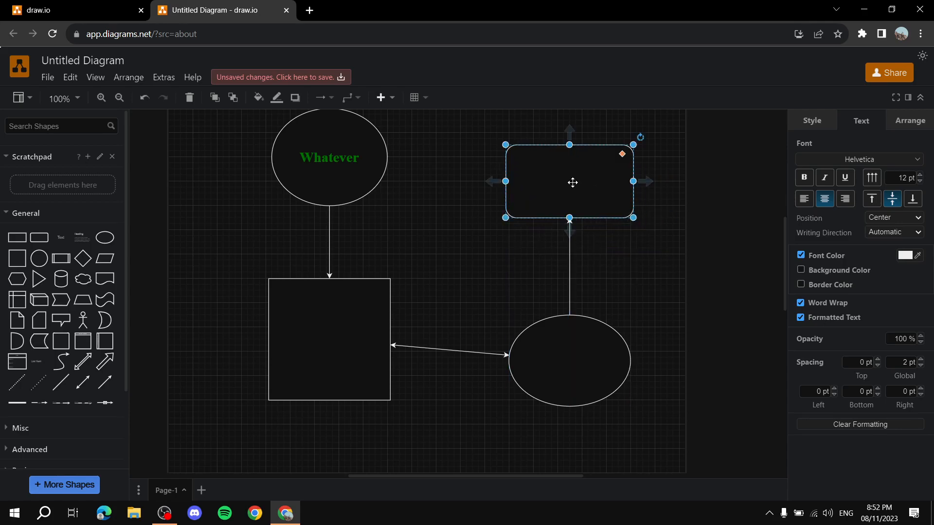
double_click(566, 183)
left_click(652, 267)
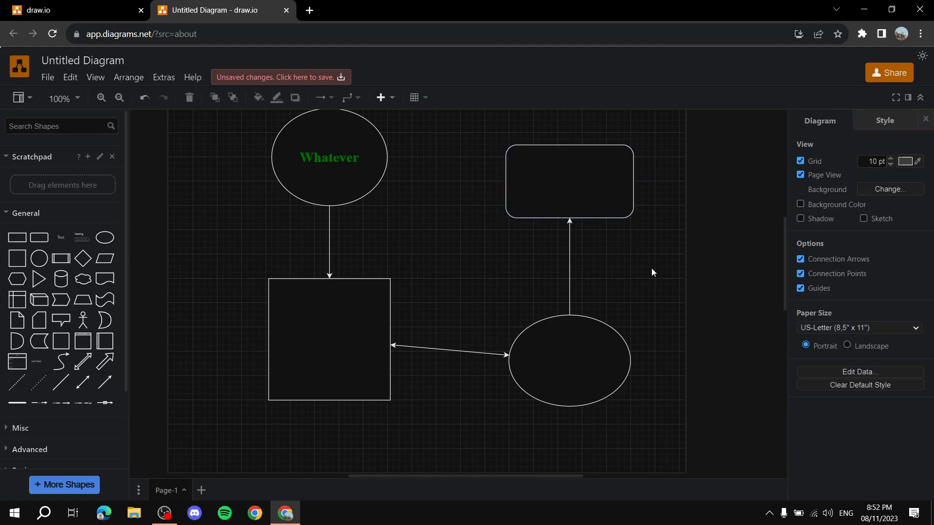
left_click(592, 272)
scroll(592, 273, "up", 3)
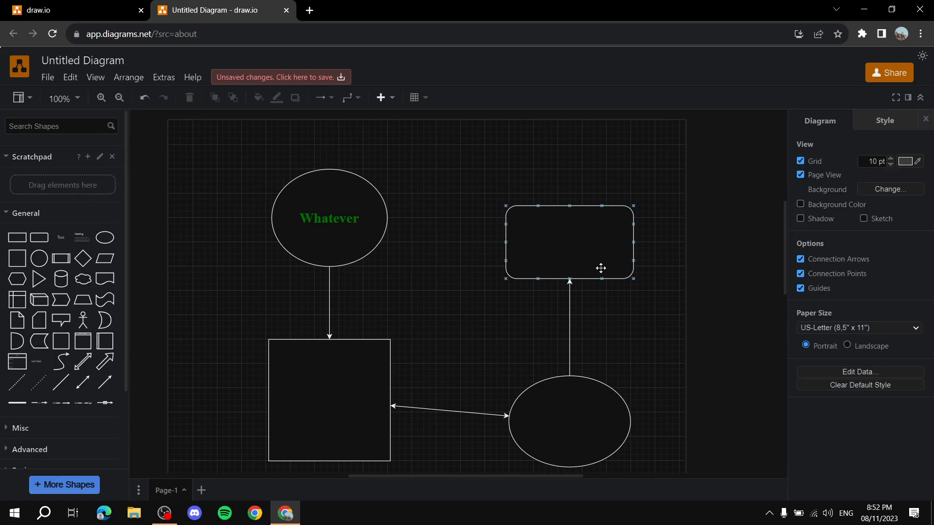
scroll(600, 268, "down", 3)
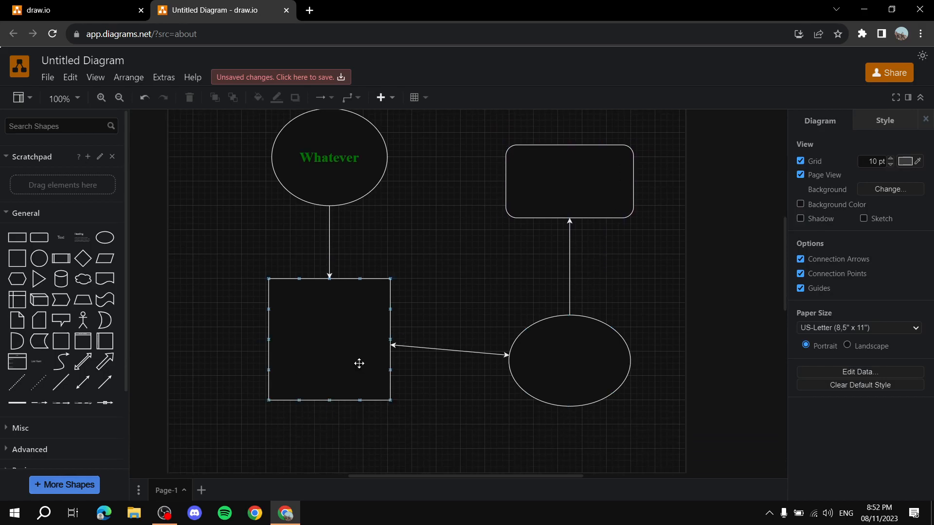
left_click(315, 339)
left_click(558, 357)
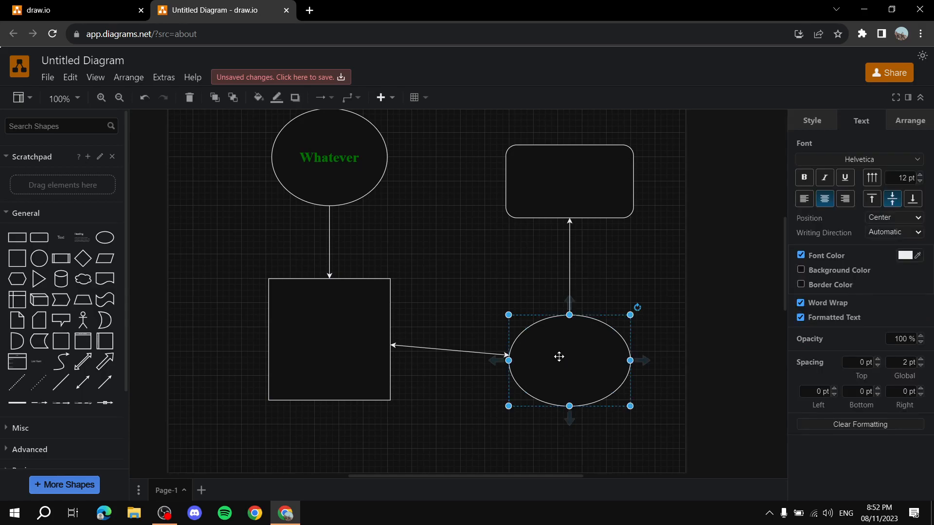
left_click(330, 350)
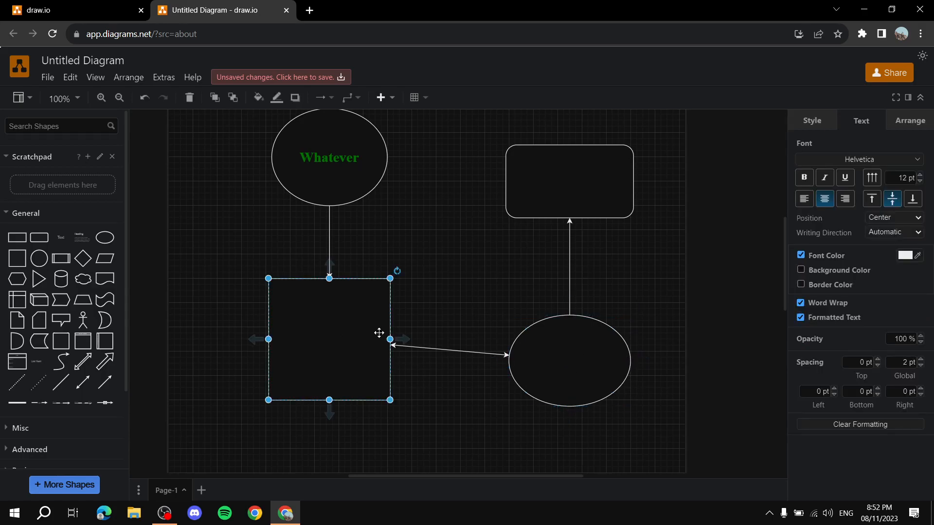
left_click(220, 328)
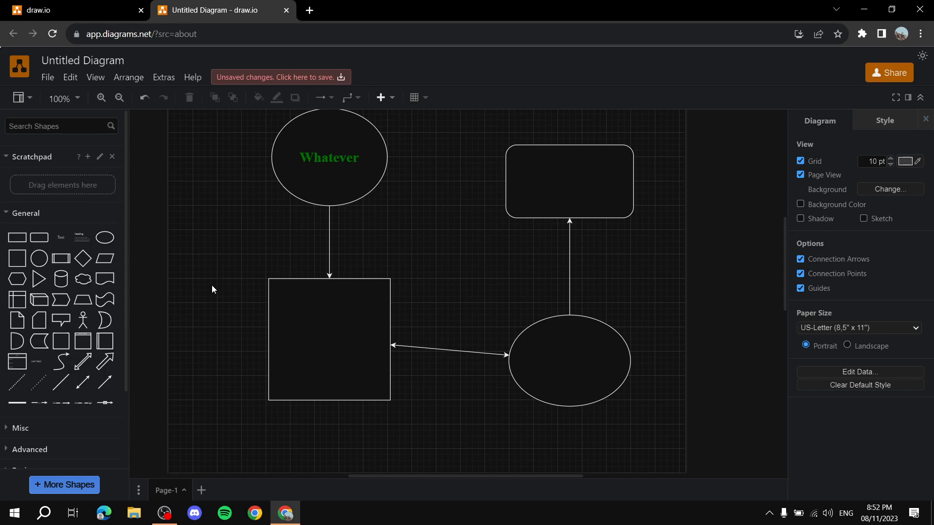
Align the square, the second ellipse and their connector on a common horizontal middle line, undoing a trial center alignment.
left_click_drag(214, 283, 683, 415)
left_click_drag(252, 286, 673, 446)
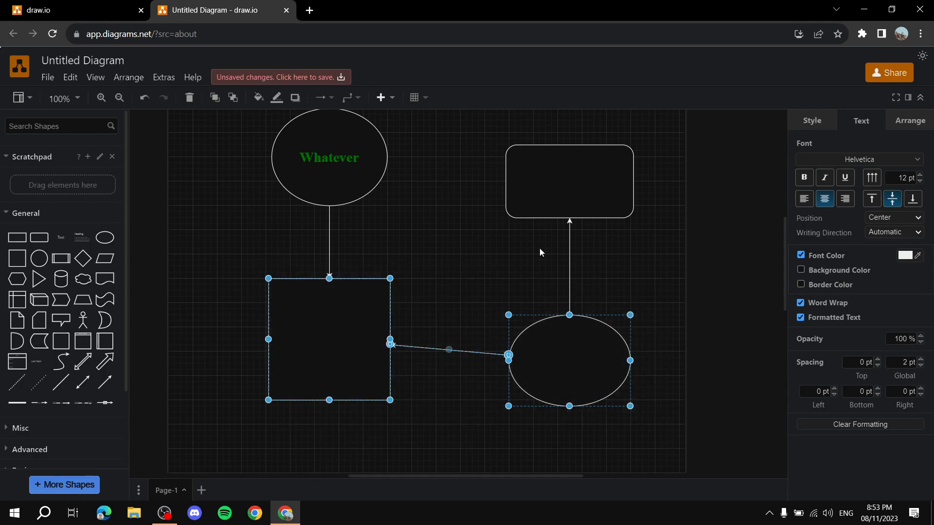
left_click(918, 126)
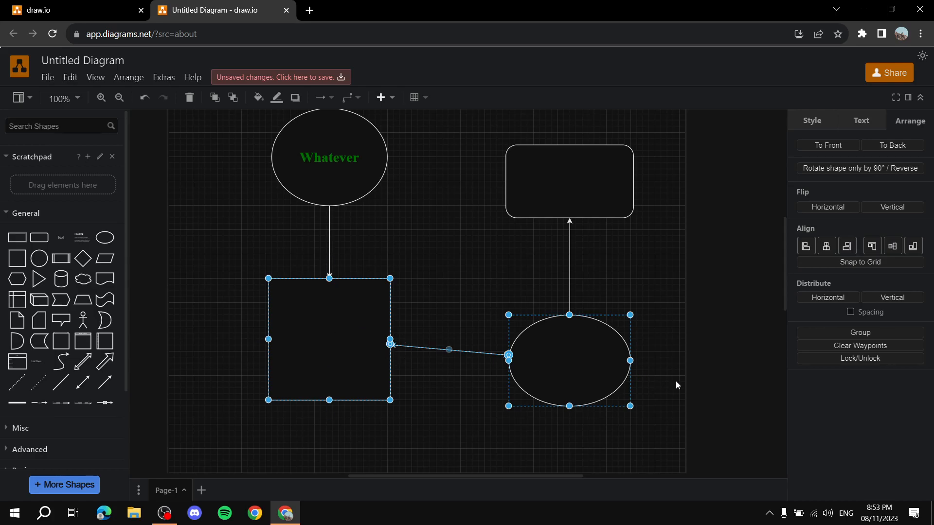
left_click(830, 250)
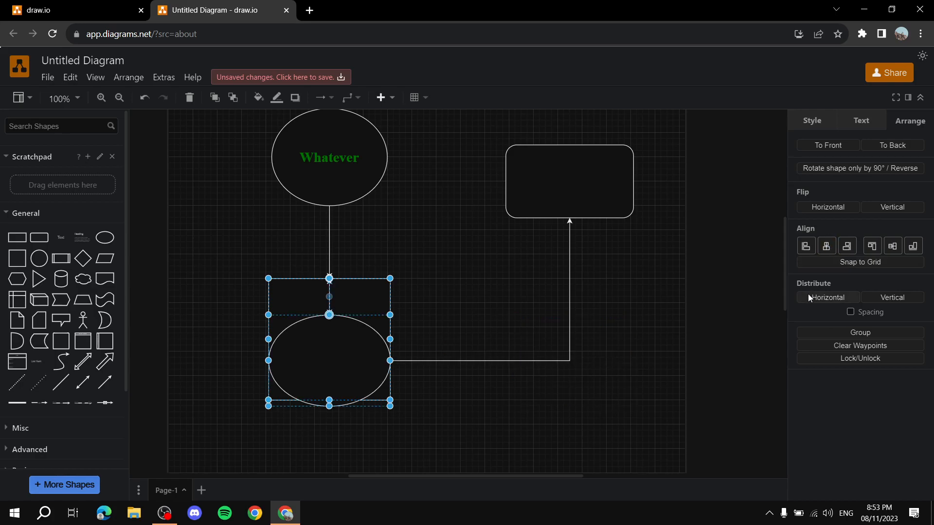
key("ctrl+z")
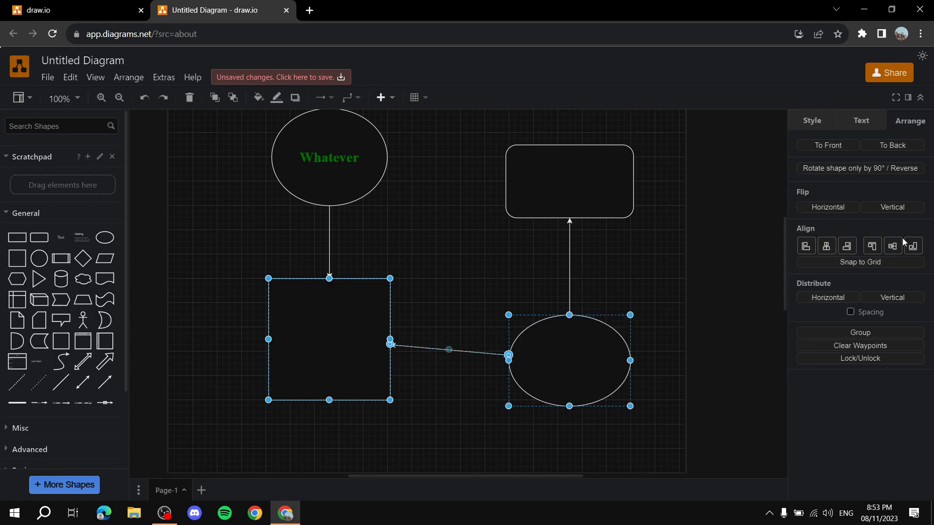
left_click(892, 245)
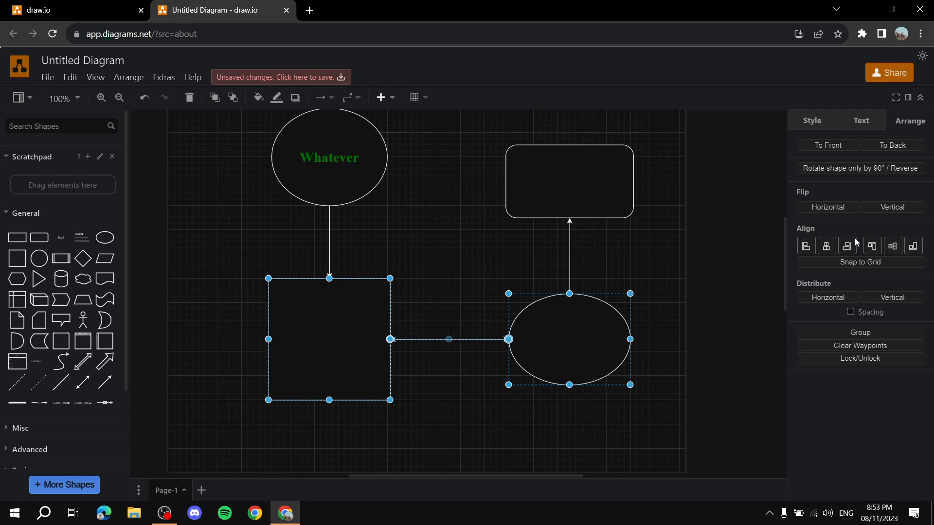
left_click(614, 439)
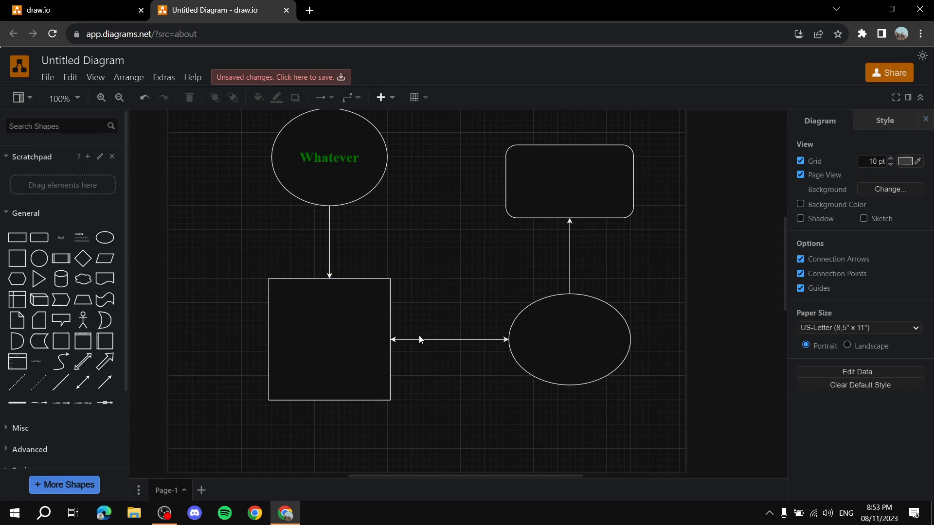
Select the rounded rectangle, the second ellipse and their arrow, and move them together slightly to the right.
left_click_drag(484, 125, 677, 411)
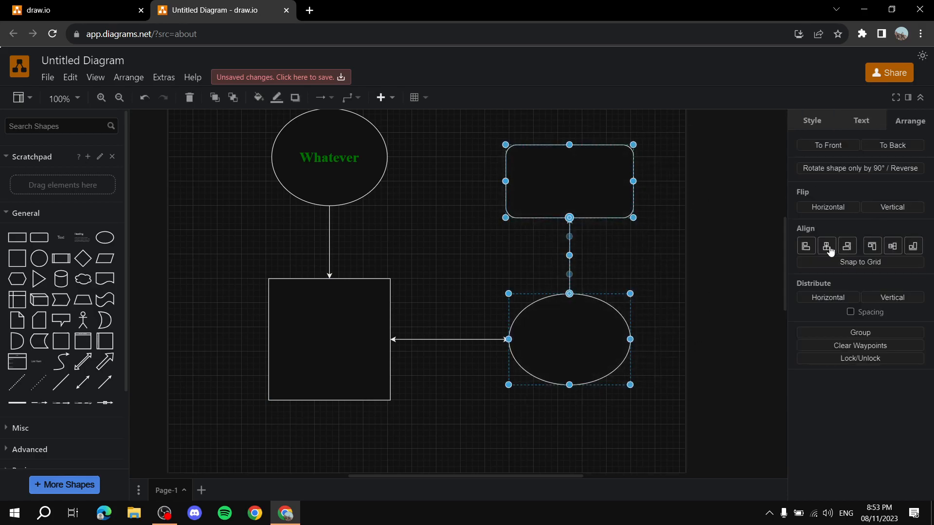
mouse_move(565, 193)
left_mouse_down()
mouse_move(567, 170)
mouse_move(569, 200)
mouse_move(568, 189)
left_mouse_up()
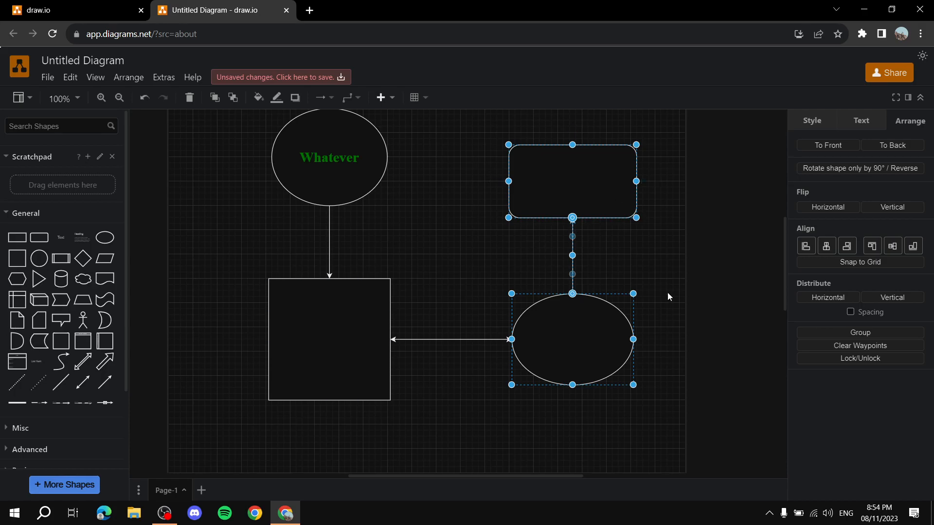
Add the UML class shape with three field rows to the empty area between the square and the rounded rectangle.
left_click(453, 241)
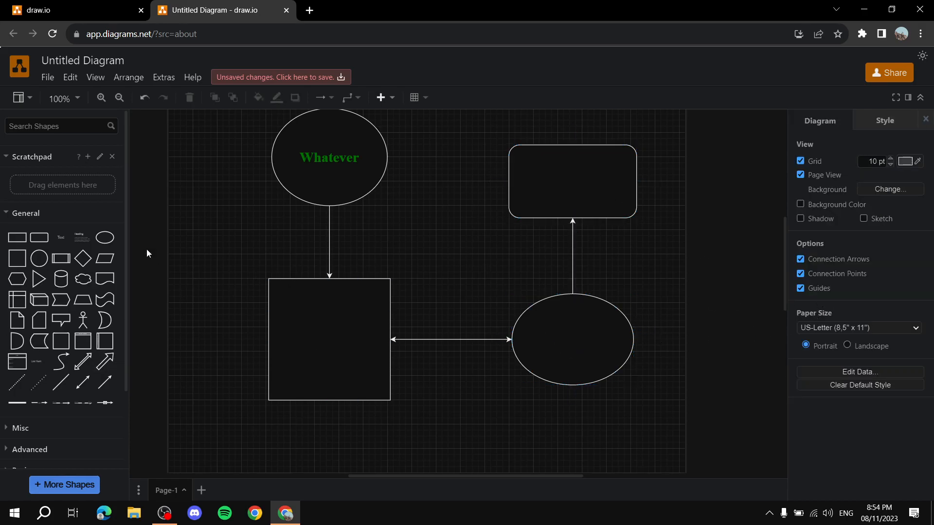
left_click(6, 215)
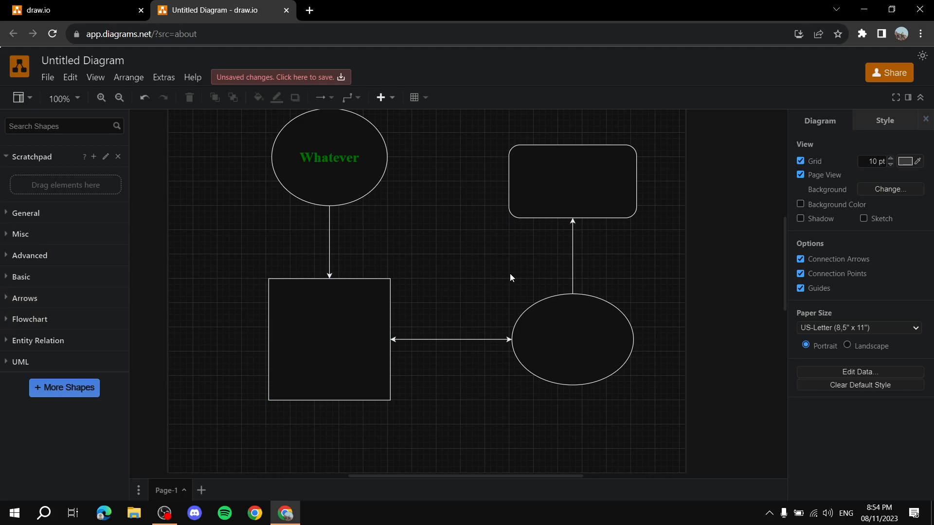
left_click(7, 362)
scroll(99, 361, "down", 2)
scroll(98, 360, "down", 2)
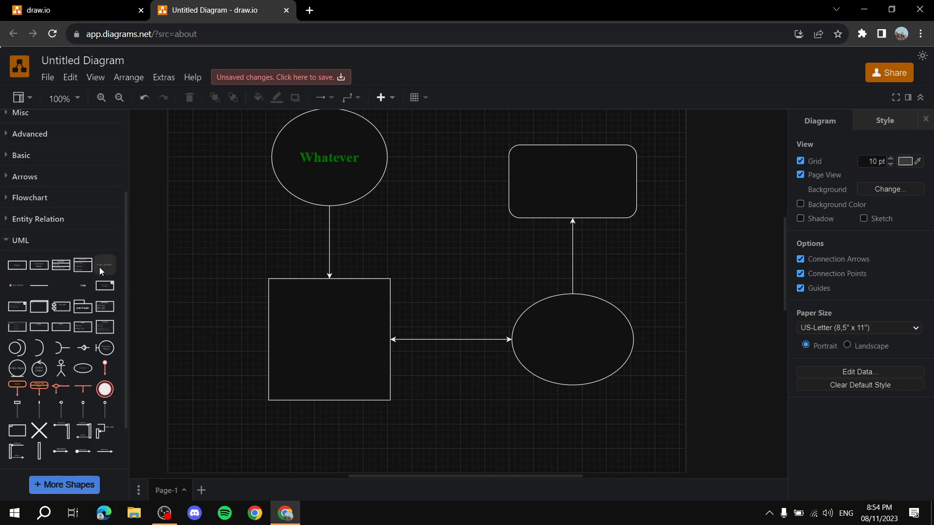
mouse_move(108, 309)
mouse_move(84, 266)
left_click_drag(85, 266, 412, 217)
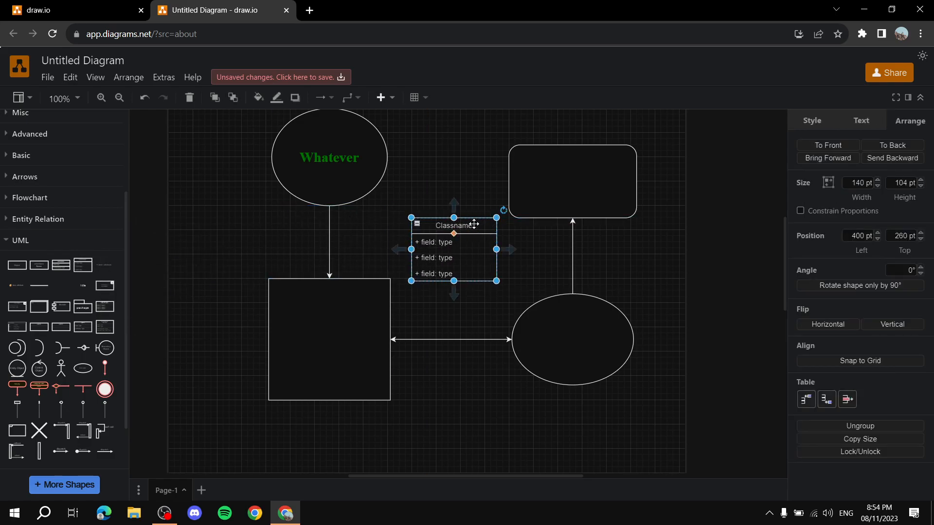
Rename the class shape's title to "In here".
double_click(473, 225)
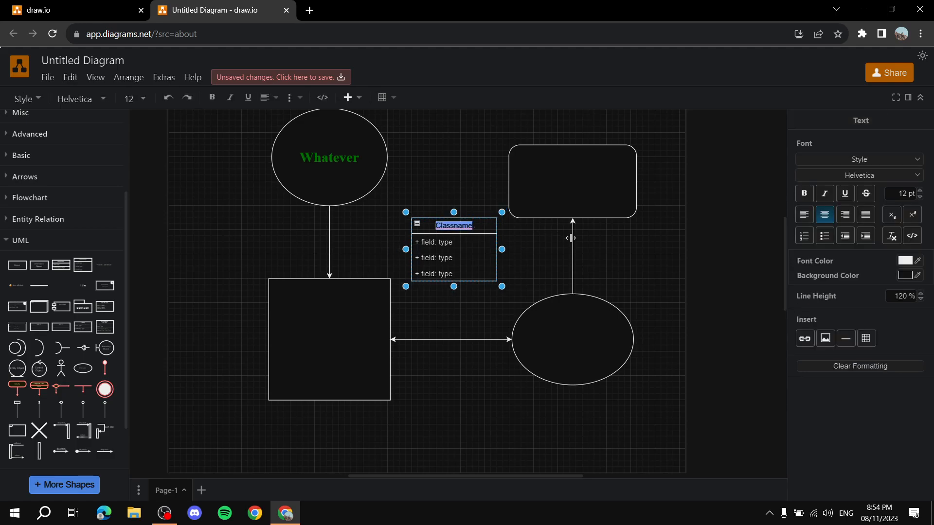
type("In here")
left_click(466, 166)
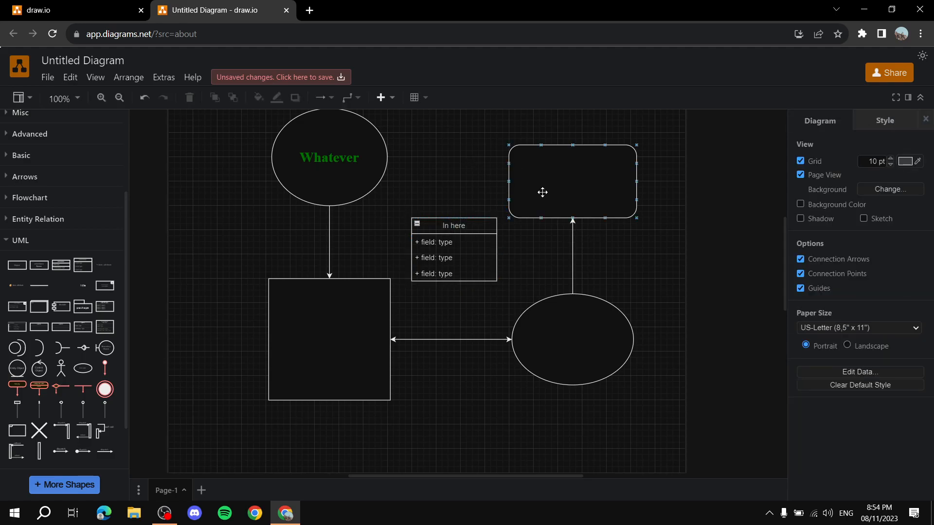
left_click(461, 242)
left_click(484, 263)
left_click(480, 277)
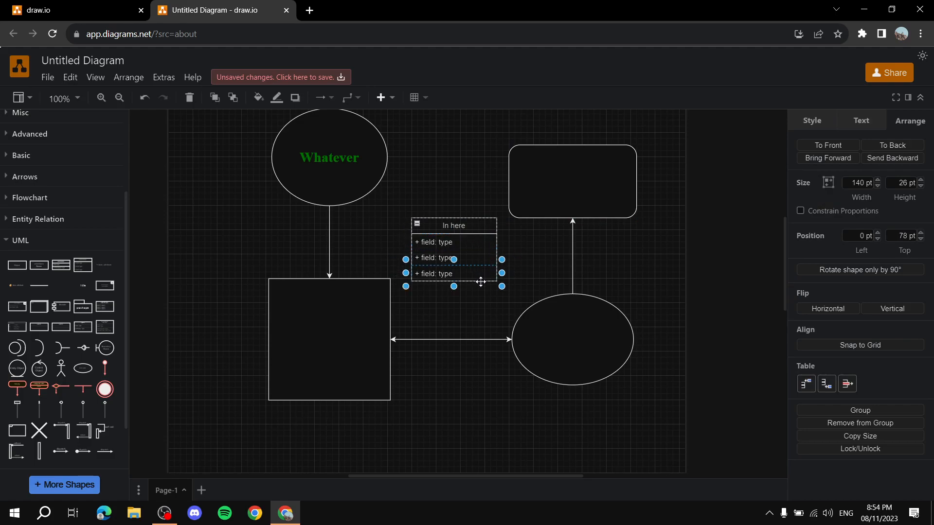
left_click(495, 241)
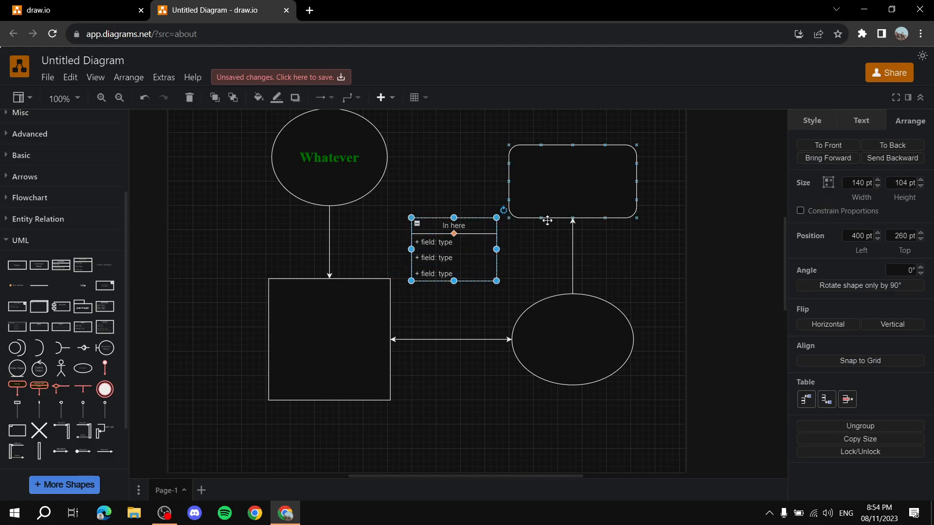
Group all shapes and connectors of the diagram, and move the group up and left to position 100 pt left, 30 pt top.
left_click_drag(226, 410, 680, 372)
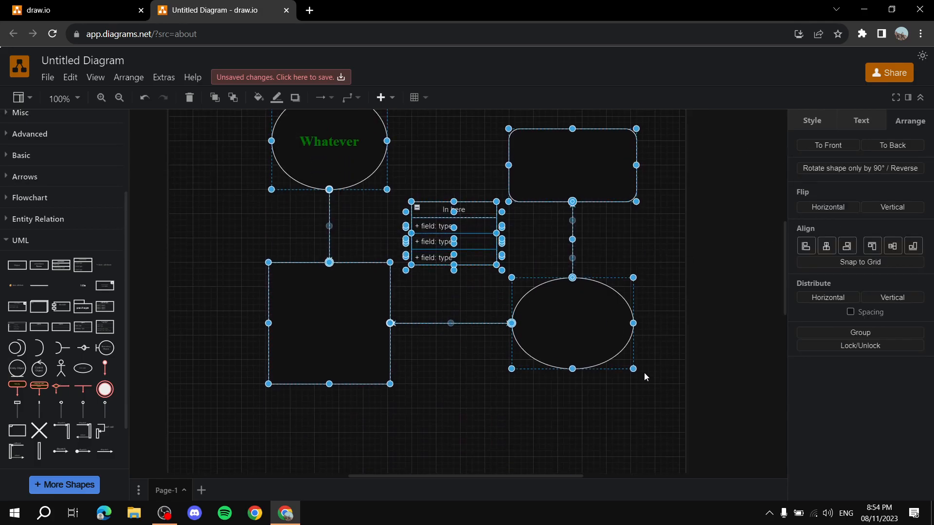
right_click(556, 196)
left_click(635, 333)
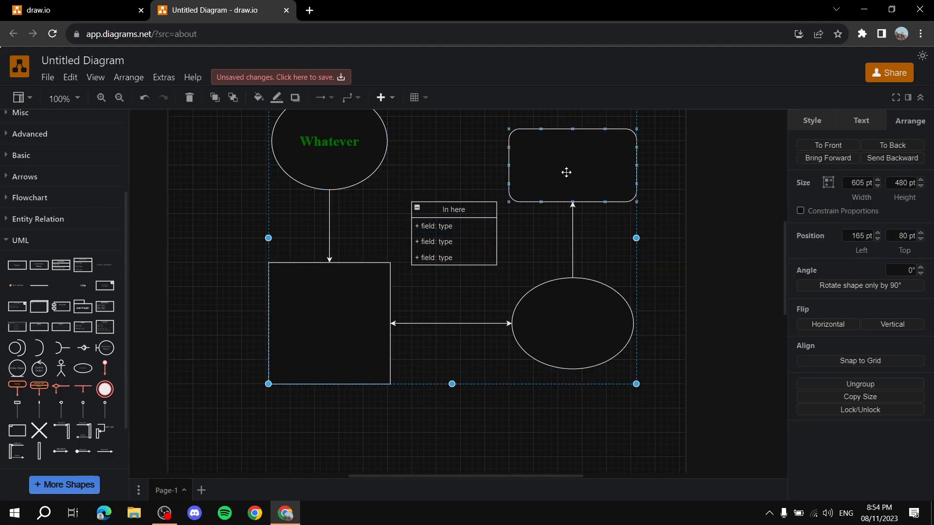
scroll(650, 301, "up", 3)
left_click_drag(636, 354, 585, 310)
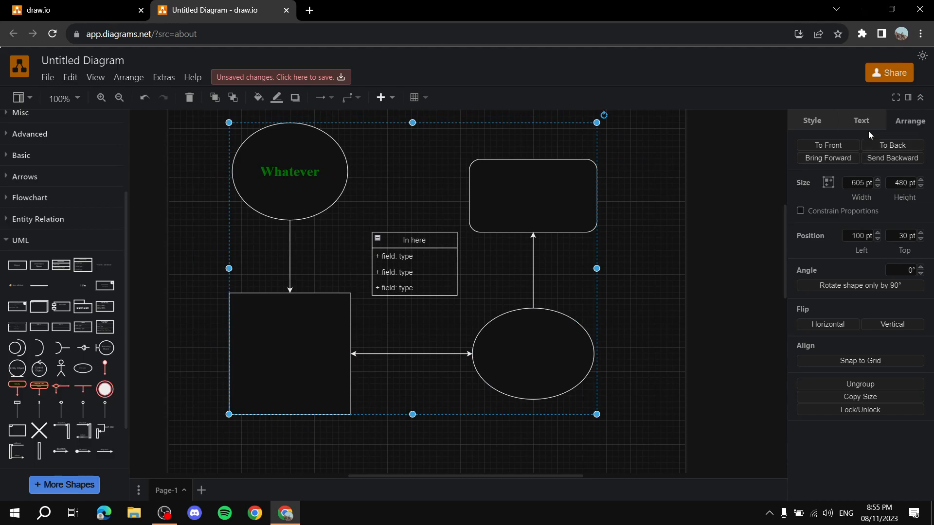
Try the dark yellow preset style on the whole group twice, restoring the default style each time.
left_click(811, 124)
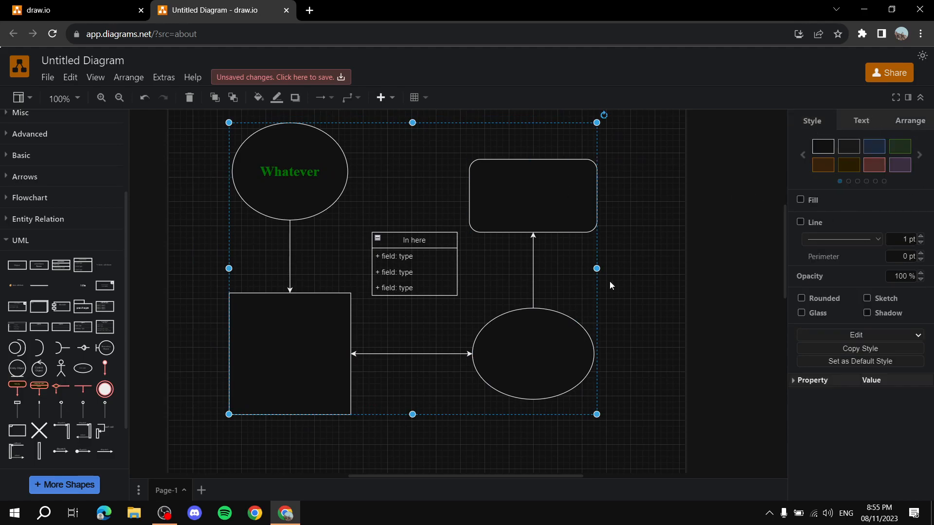
left_click(848, 165)
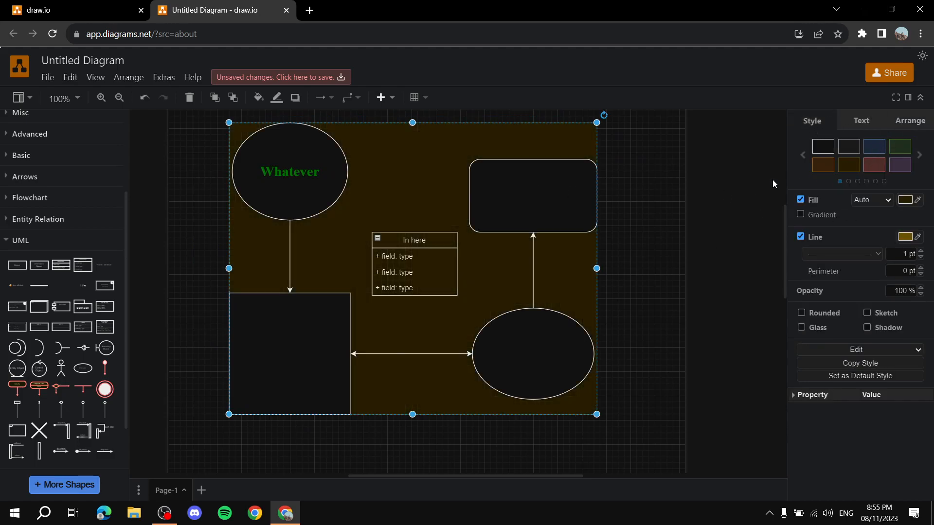
left_click(831, 145)
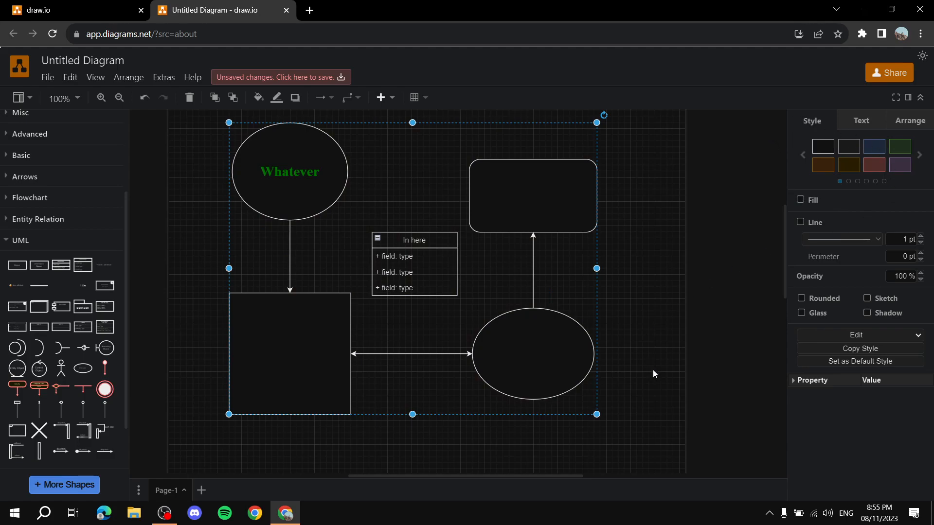
left_click(858, 165)
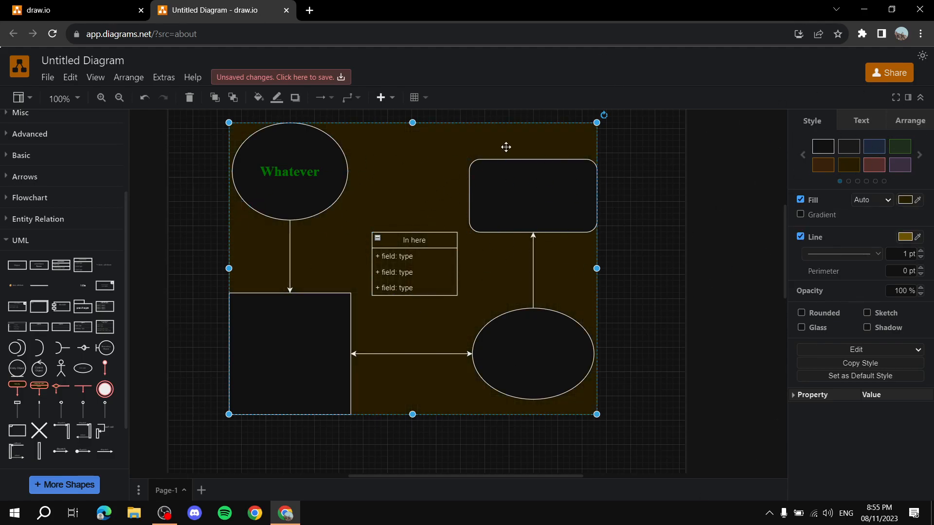
left_click(826, 143)
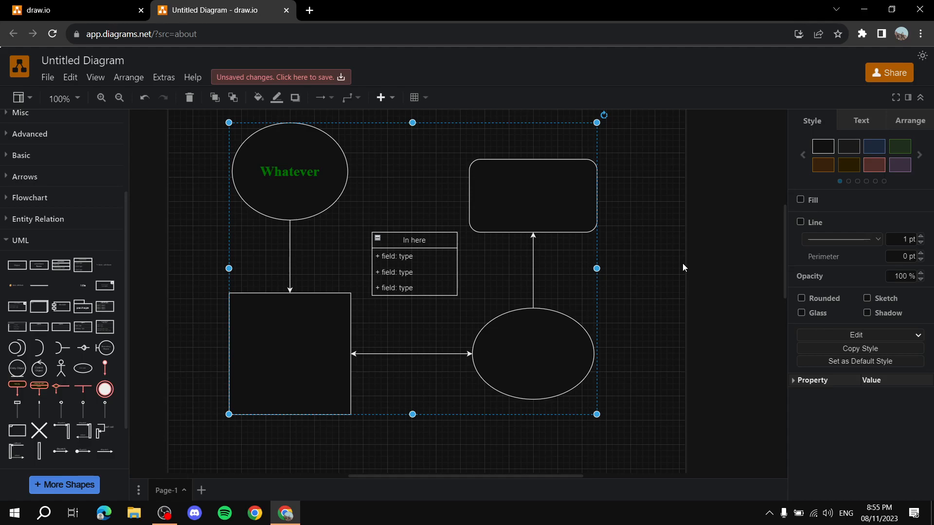
Collapse the UML shape library and open the rounded rectangle's empty label for editing.
left_click(7, 243)
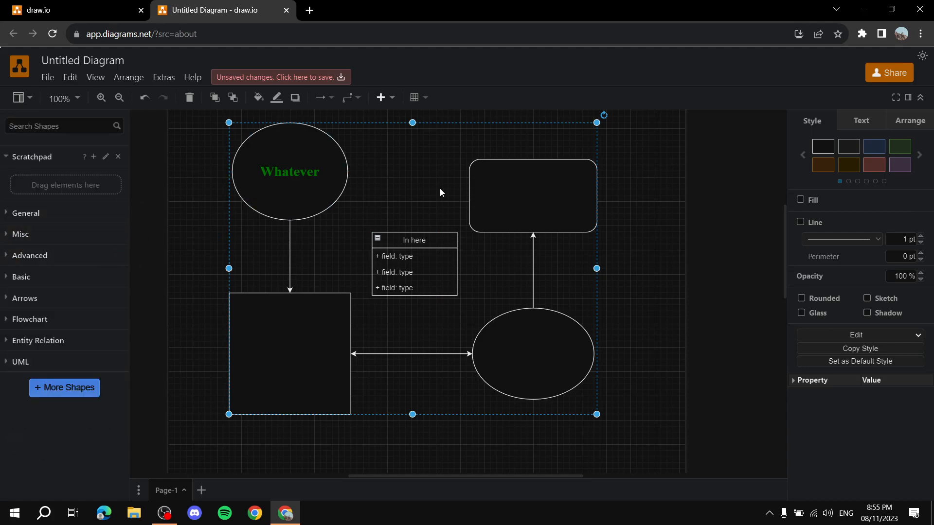
left_click(523, 189)
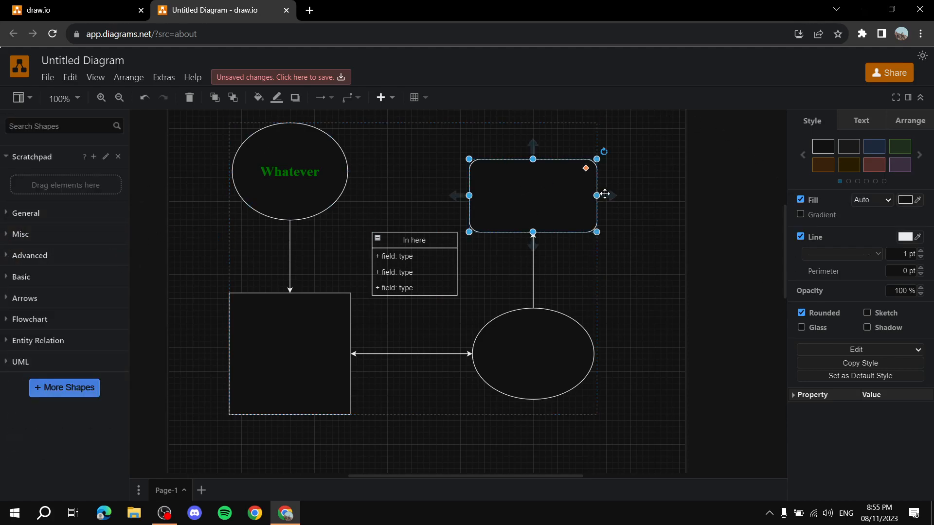
double_click(560, 222)
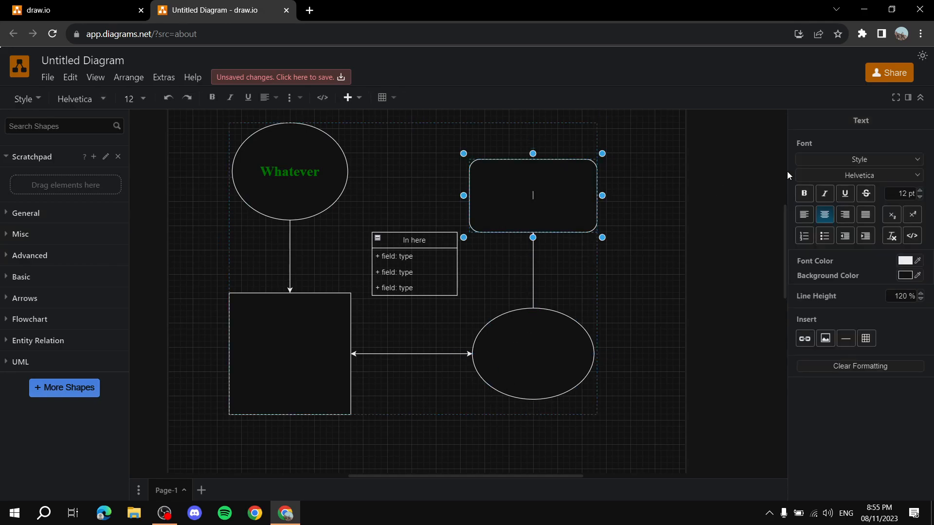